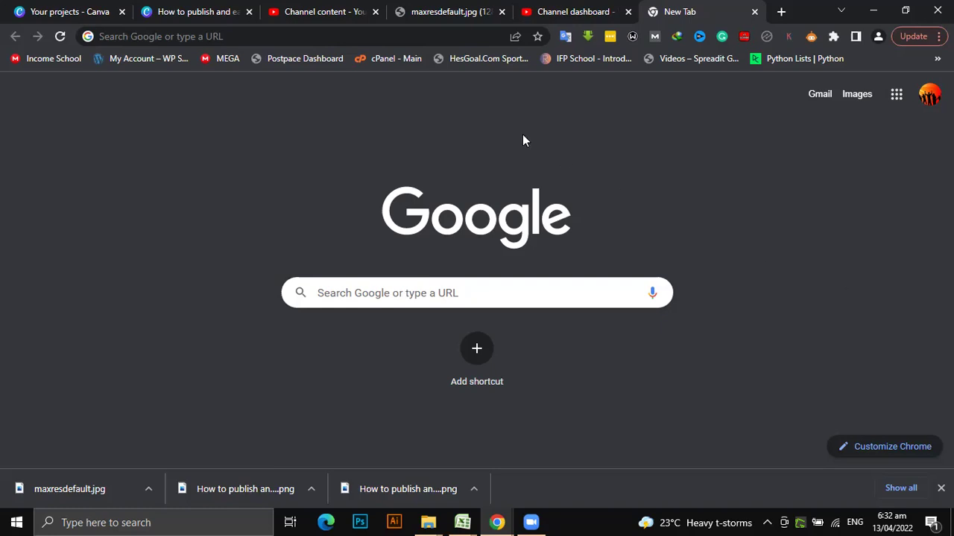
pyautogui.click(438, 39)
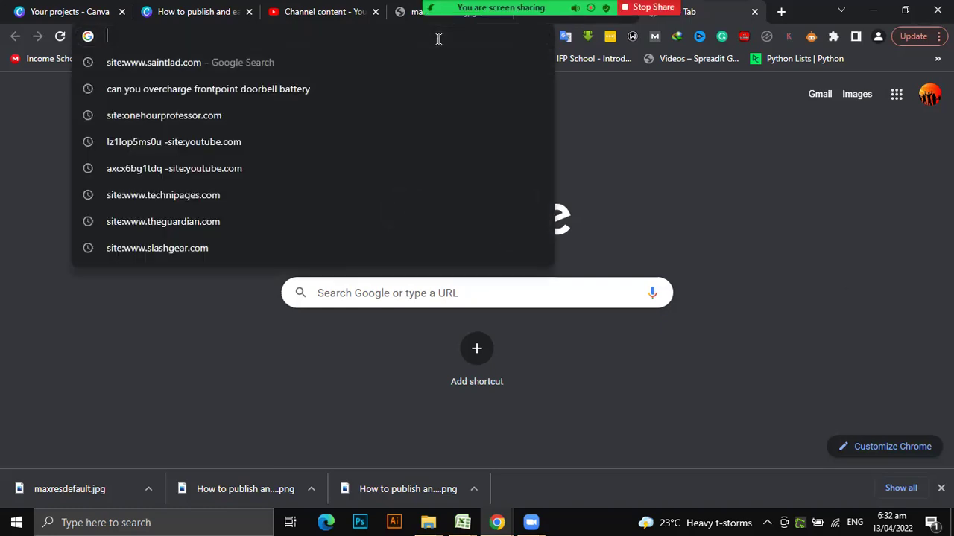
pyautogui.click(837, 291)
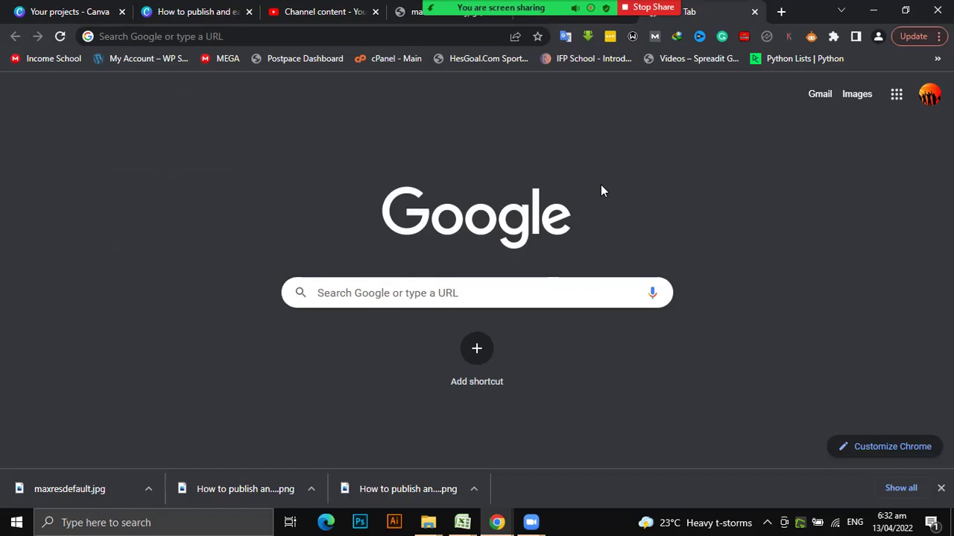
pyautogui.click(281, 36)
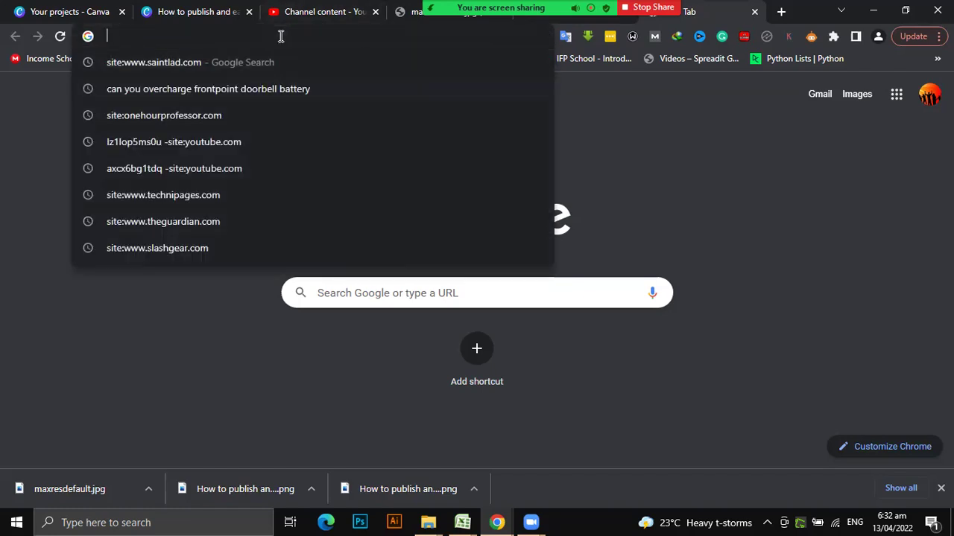
pyautogui.write('keyw')
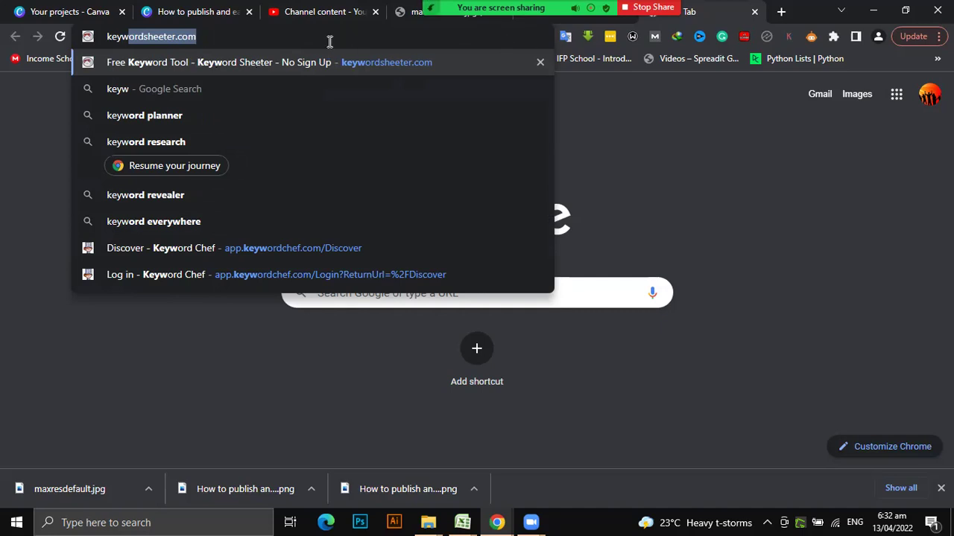
pyautogui.click(244, 43)
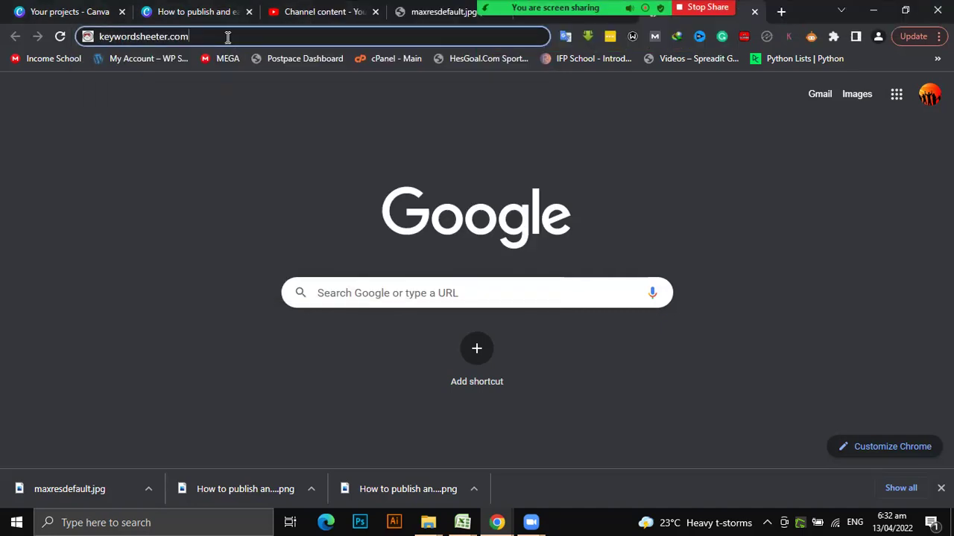
pyautogui.tripleClick(101, 36)
pyautogui.write('kwy')
pyautogui.press('BackSpace')
pyautogui.press('BackSpace')
pyautogui.write('yw')
pyautogui.press('BackSpace')
pyautogui.press('BackSpace')
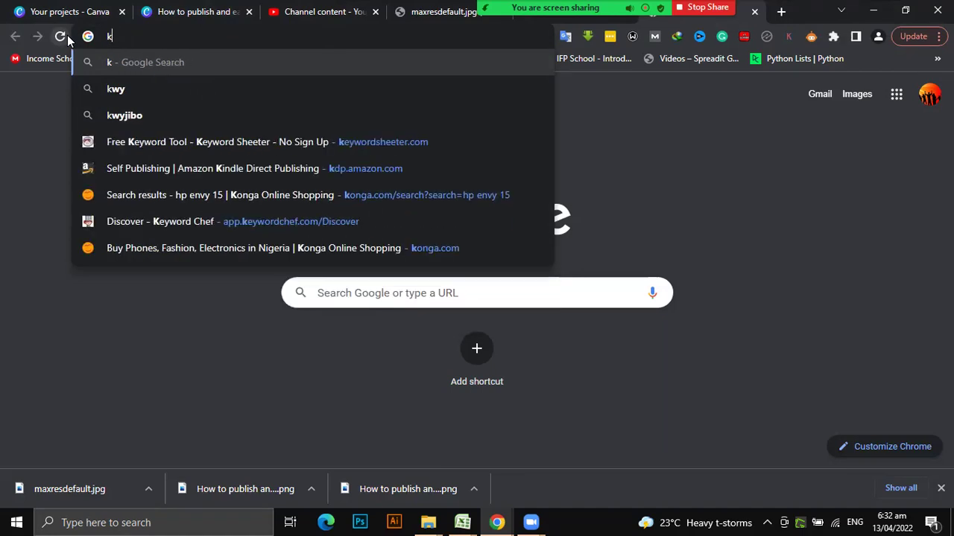
pyautogui.write('y')
pyautogui.press('BackSpace')
pyautogui.write('e')
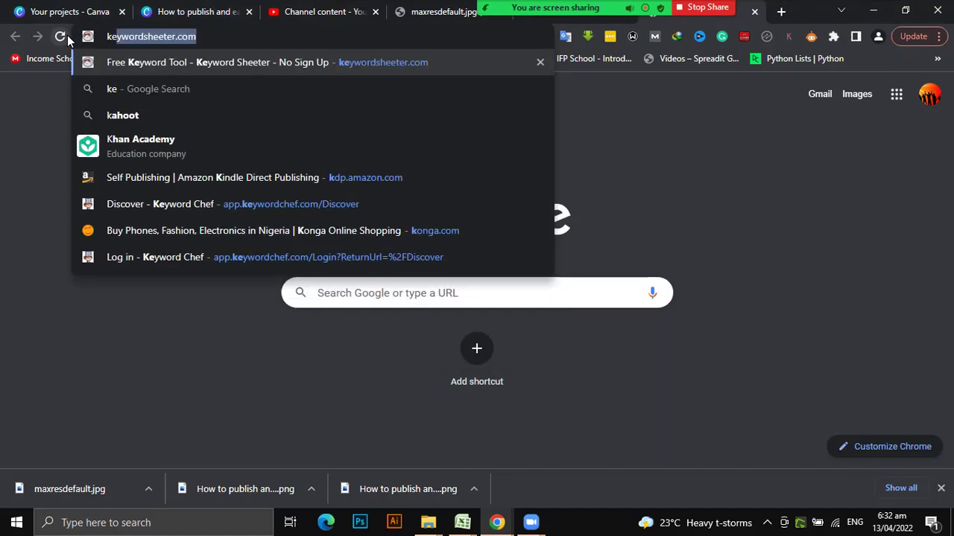
pyautogui.write('wordsev')
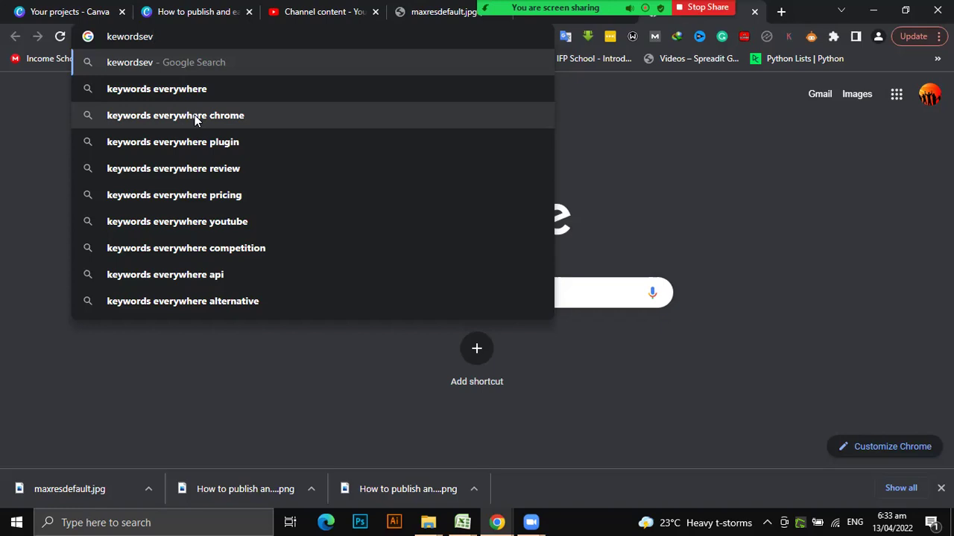
pyautogui.press('BackSpace')
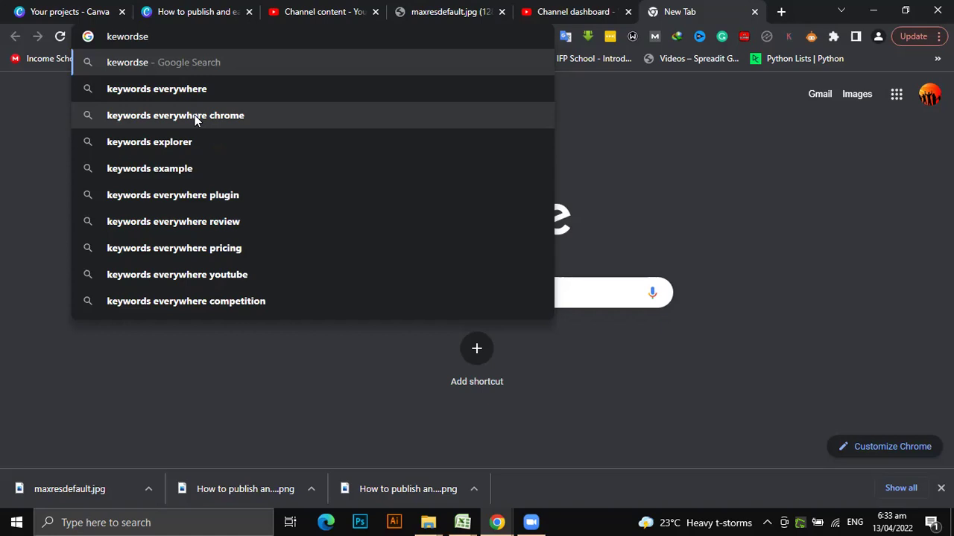
pyautogui.press('BackSpace')
pyautogui.write('h')
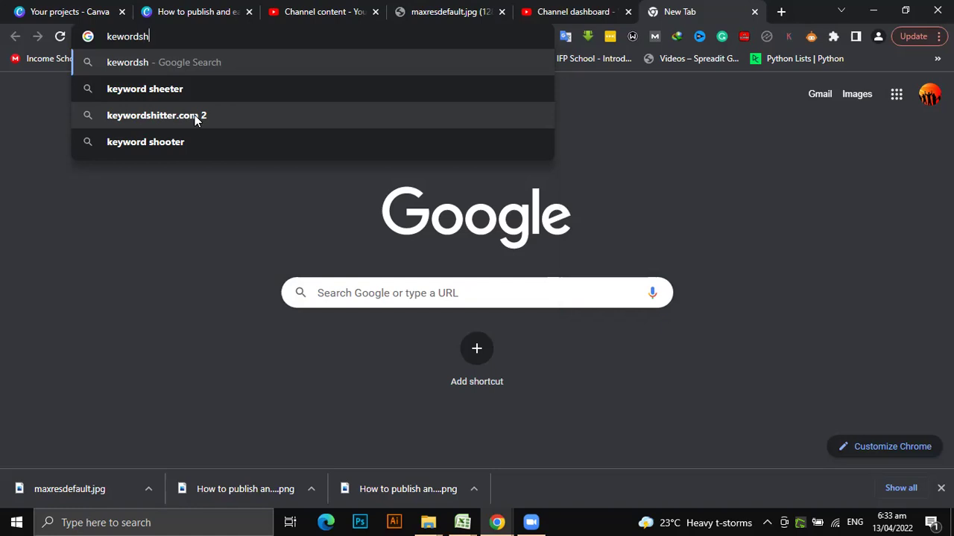
# Step: Replace the mistyped address text and open the keyword research site keywordsheeter.com
pyautogui.press('BackSpace')
pyautogui.press('BackSpace')
pyautogui.press('BackSpace')
pyautogui.press('BackSpace')
pyautogui.press('BackSpace')
pyautogui.press('BackSpace')
pyautogui.write('y')
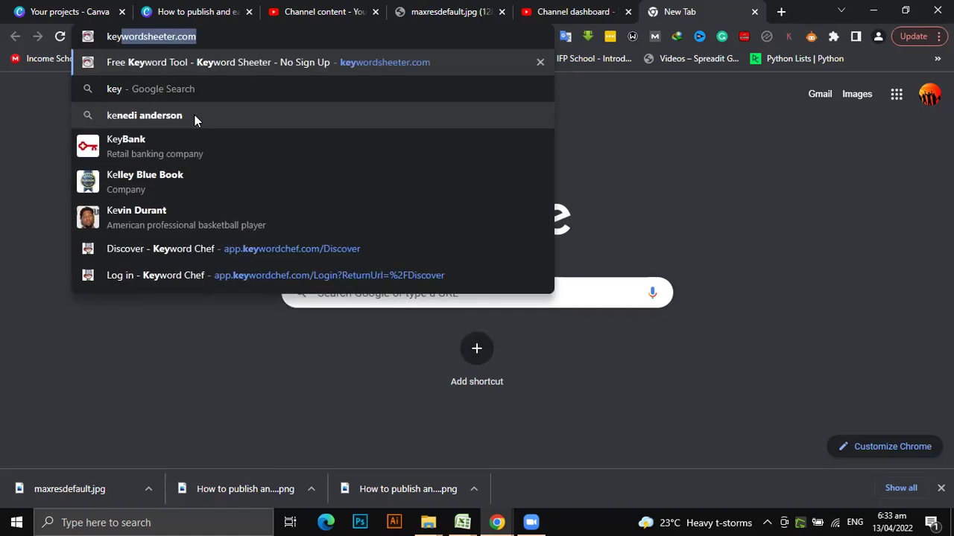
pyautogui.click(248, 64)
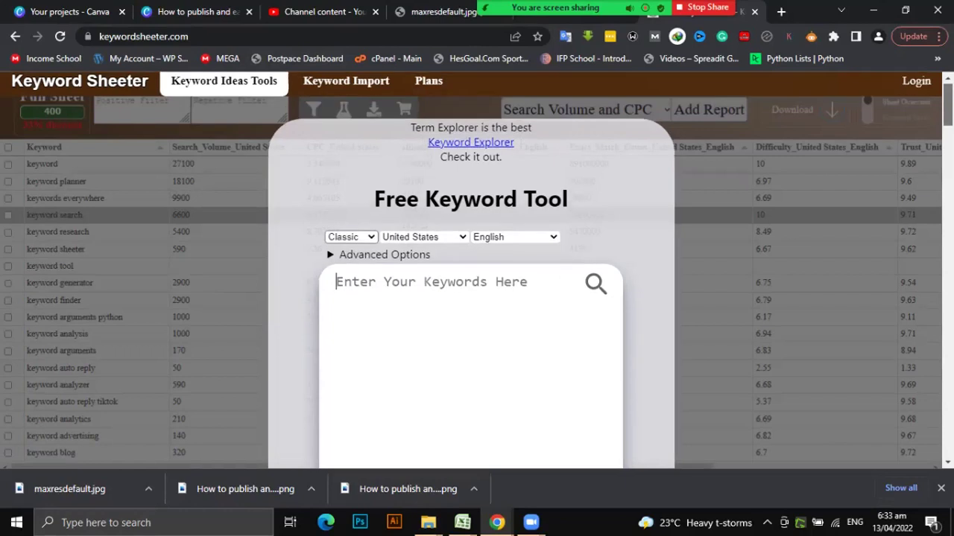
pyautogui.click(202, 37)
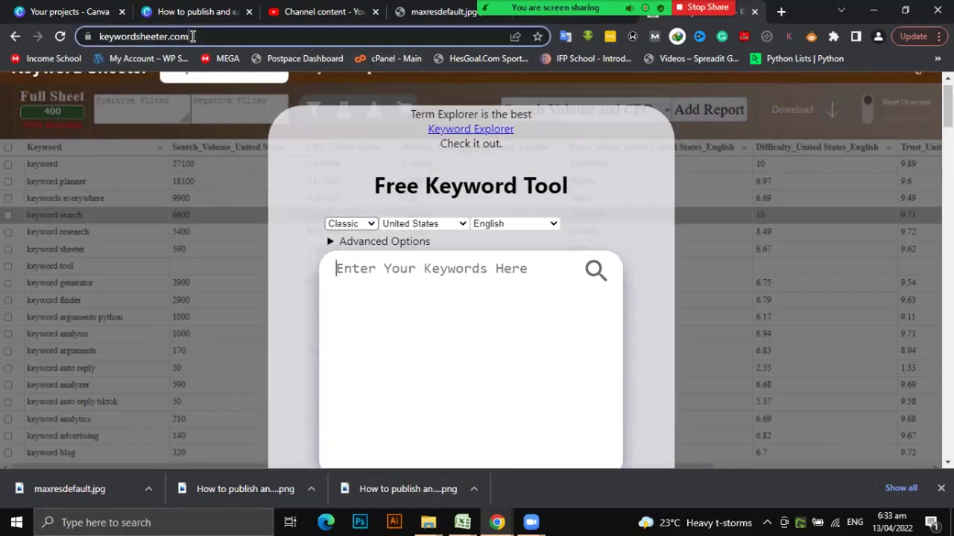
pyautogui.press('End')
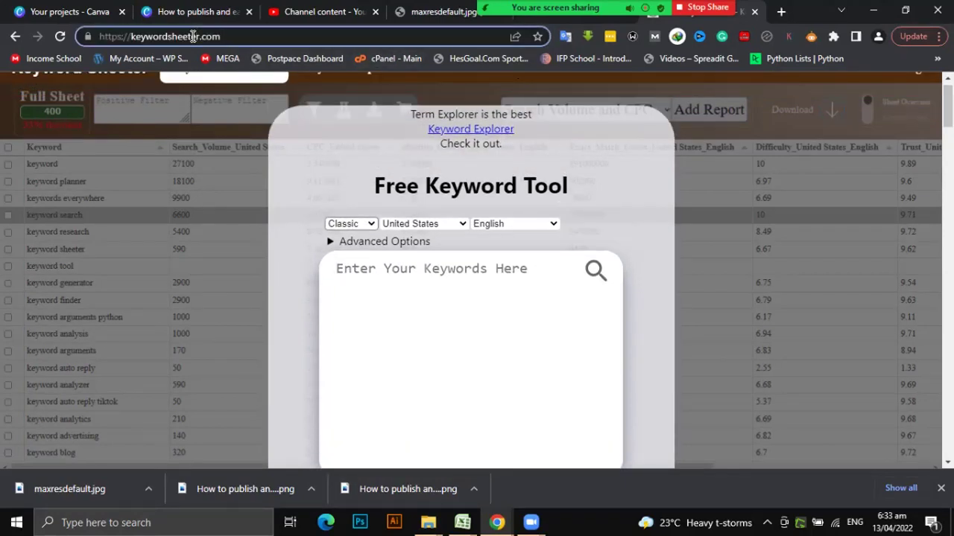
# Step: Generate keyword ideas for "curtains" with the Classic, United States and English settings, and stop the run
pyautogui.click(376, 270)
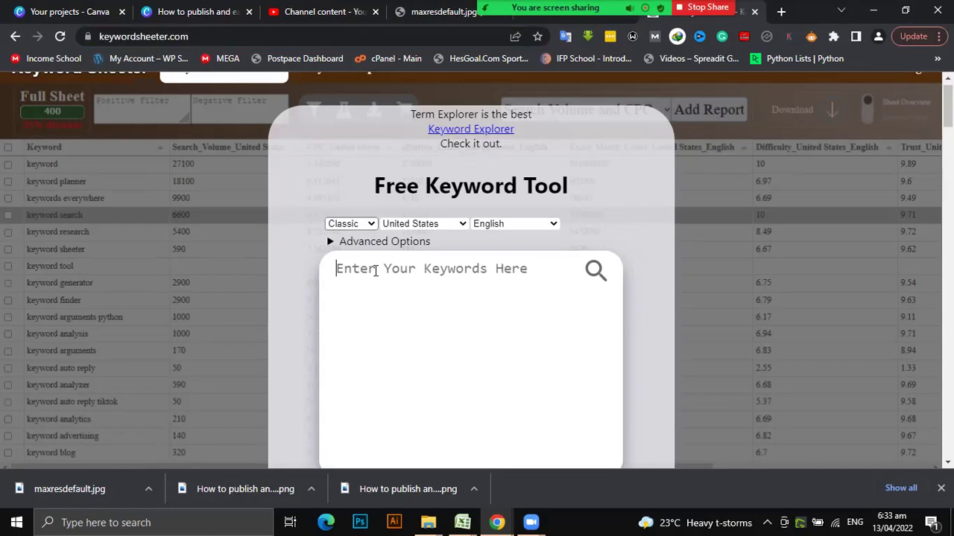
pyautogui.write('curtip')
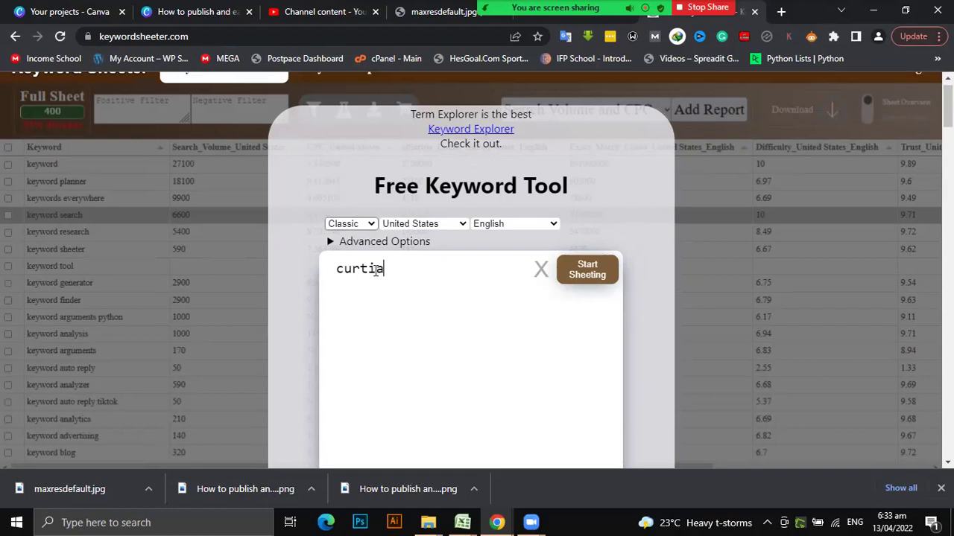
pyautogui.press('BackSpace')
pyautogui.press('BackSpace')
pyautogui.write('inas')
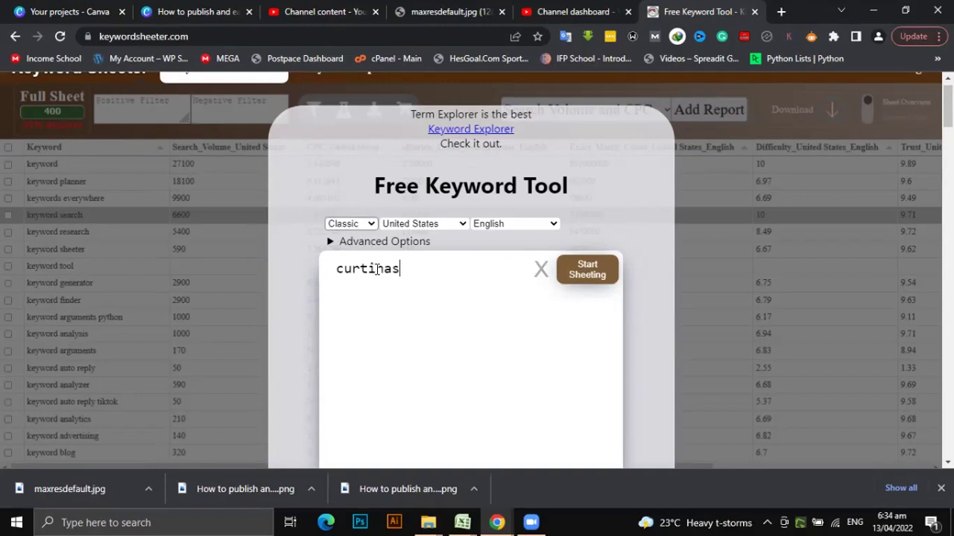
pyautogui.press('BackSpace')
pyautogui.press('BackSpace')
pyautogui.press('BackSpace')
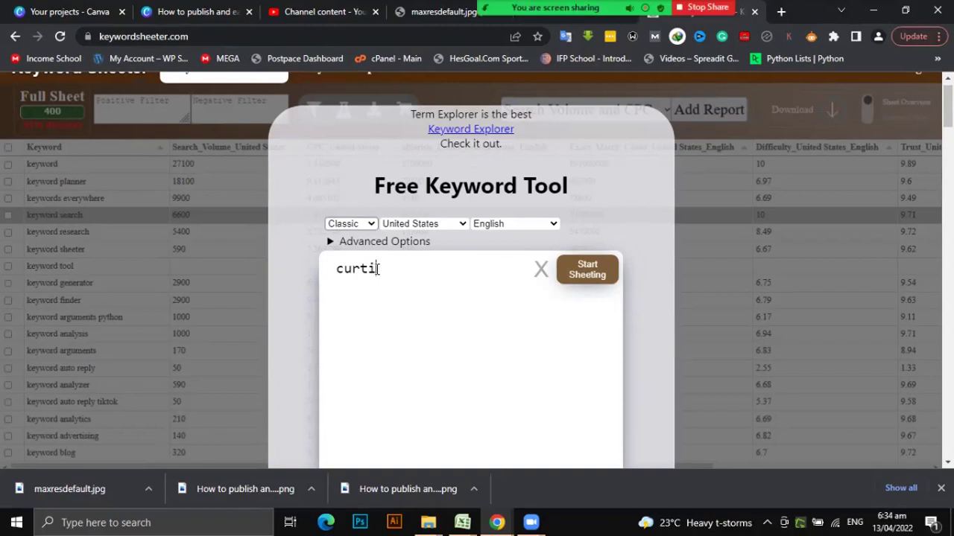
pyautogui.write('ains')
pyautogui.press('BackSpace')
pyautogui.press('BackSpace')
pyautogui.press('BackSpace')
pyautogui.press('BackSpace')
pyautogui.write('ans')
pyautogui.click(587, 277)
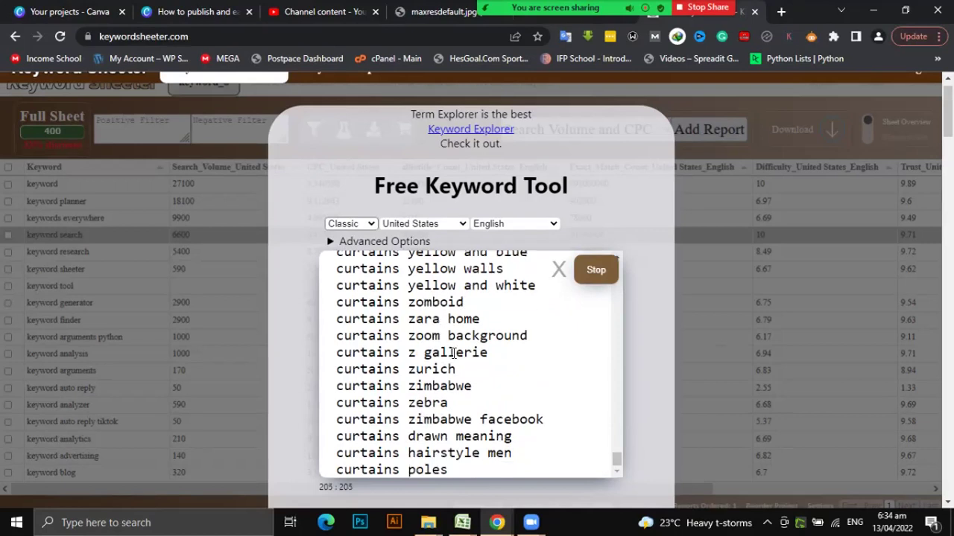
pyautogui.click(588, 273)
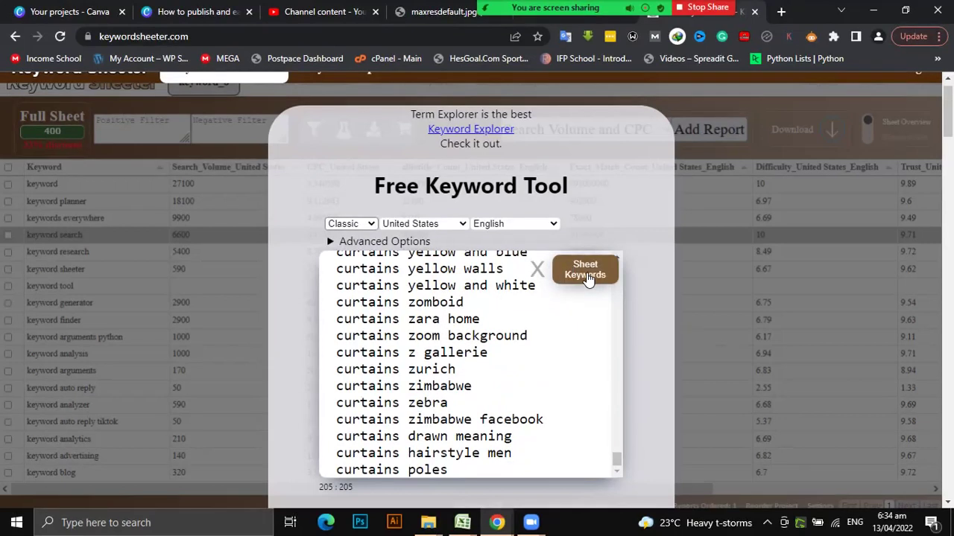
# Step: Reload the free keyword tool and start generating keyword ideas for "Can i wash my curtains"
pyautogui.click(61, 37)
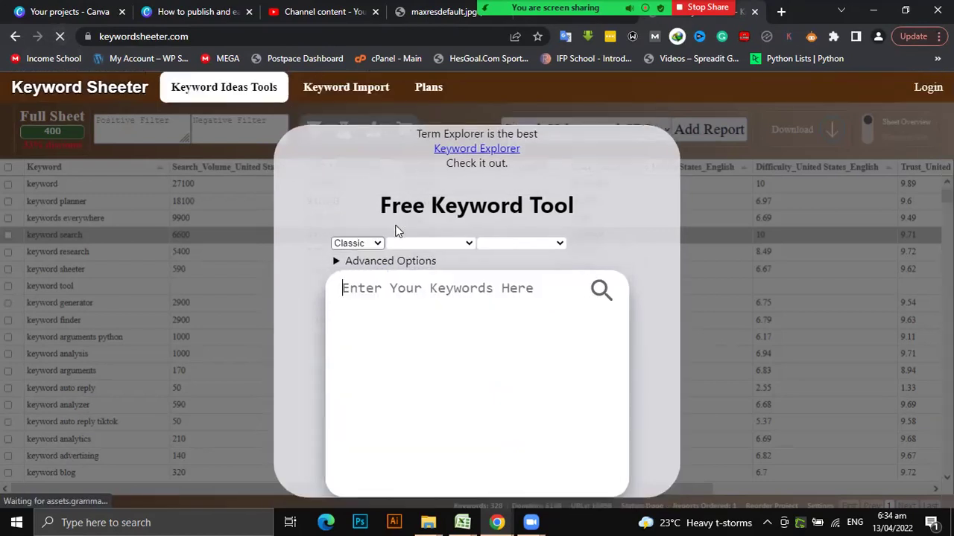
pyautogui.click(435, 336)
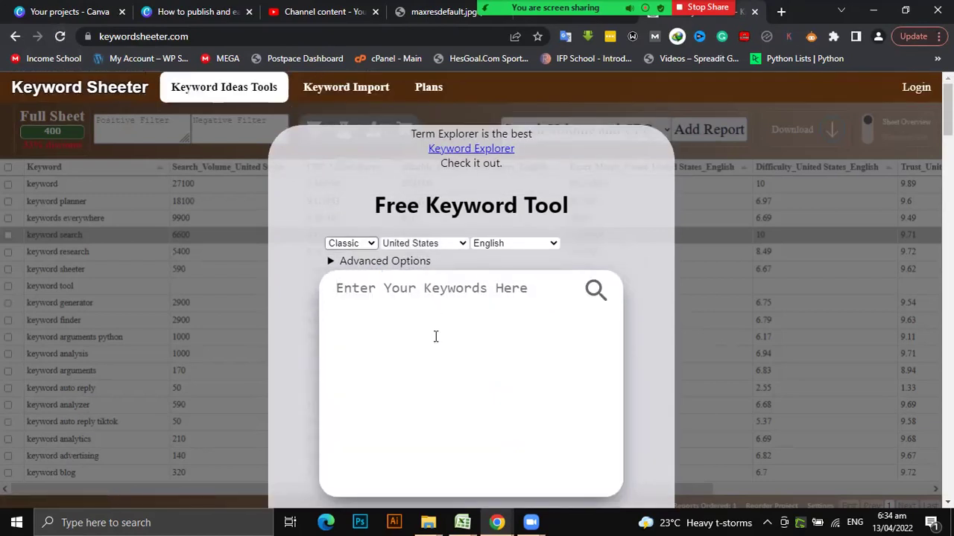
pyautogui.click(368, 288)
pyautogui.write('can I')
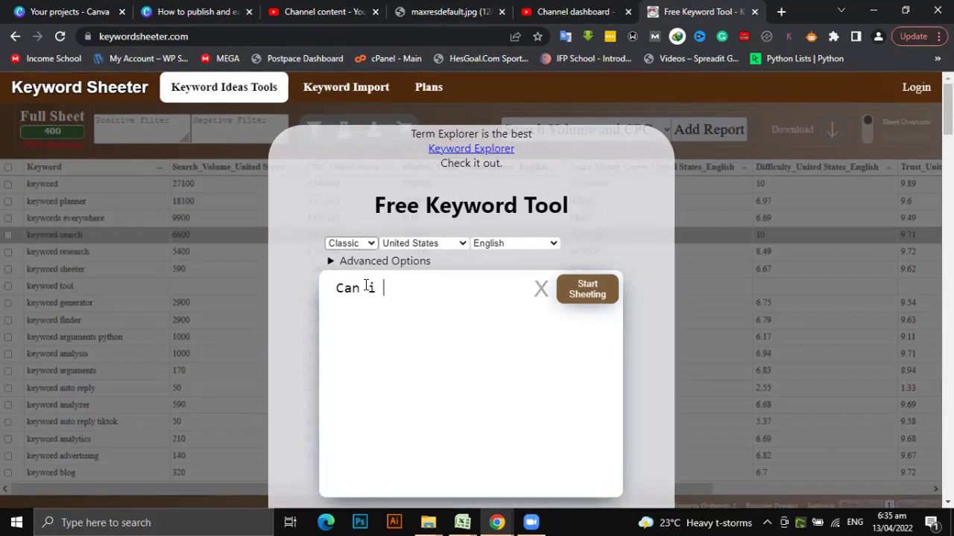
pyautogui.write('wash my curtains')
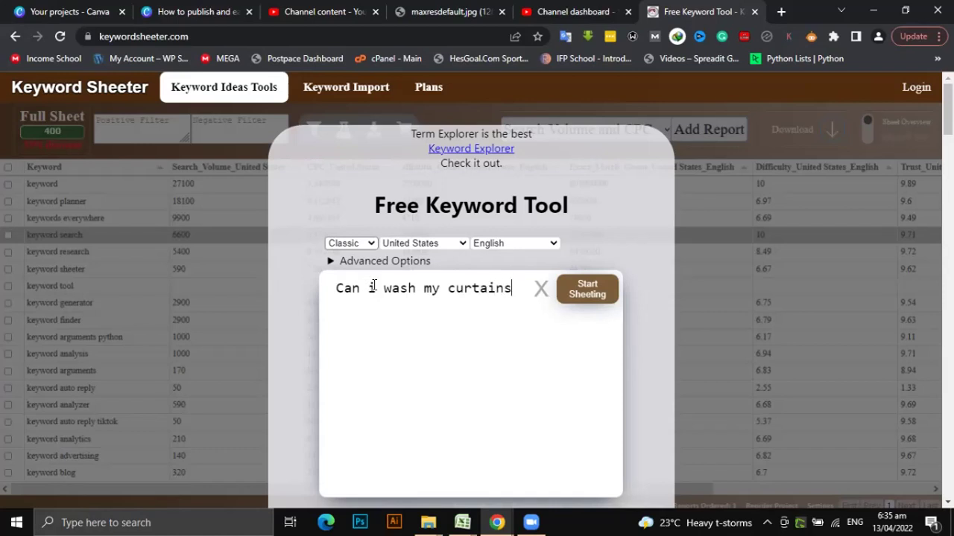
pyautogui.click(587, 291)
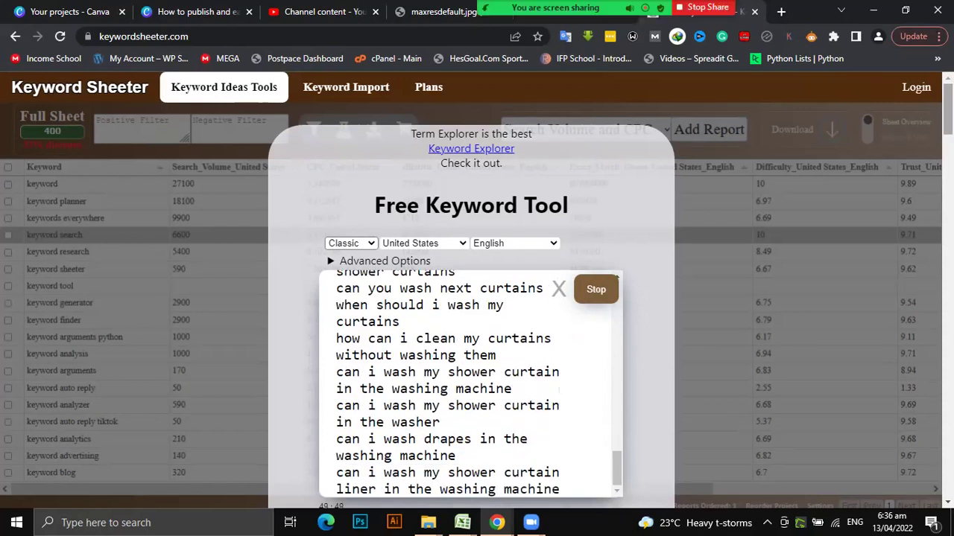
# Step: Review the generated curtain-washing keyword ideas, stop the run and copy the whole list
pyautogui.scroll(-1, 305, 452)
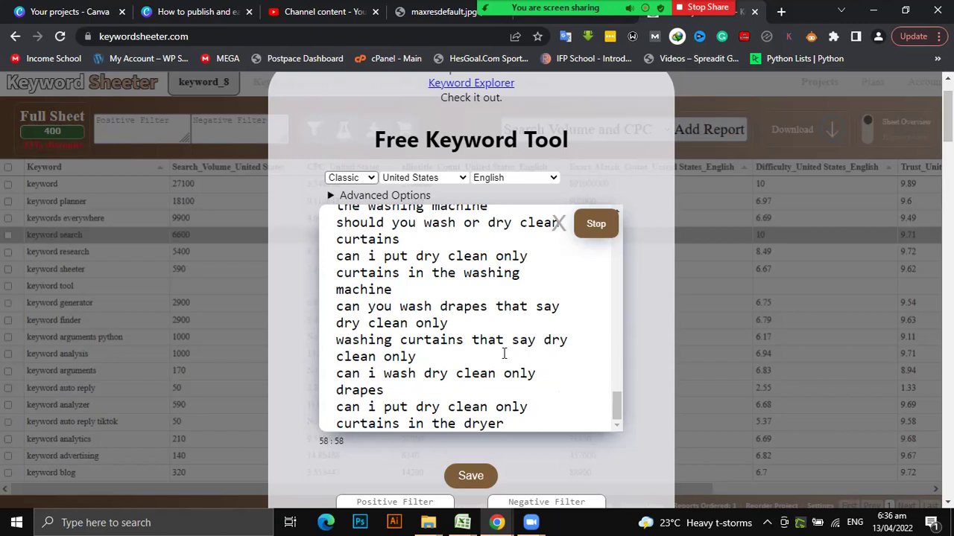
pyautogui.scroll(2, 617, 406)
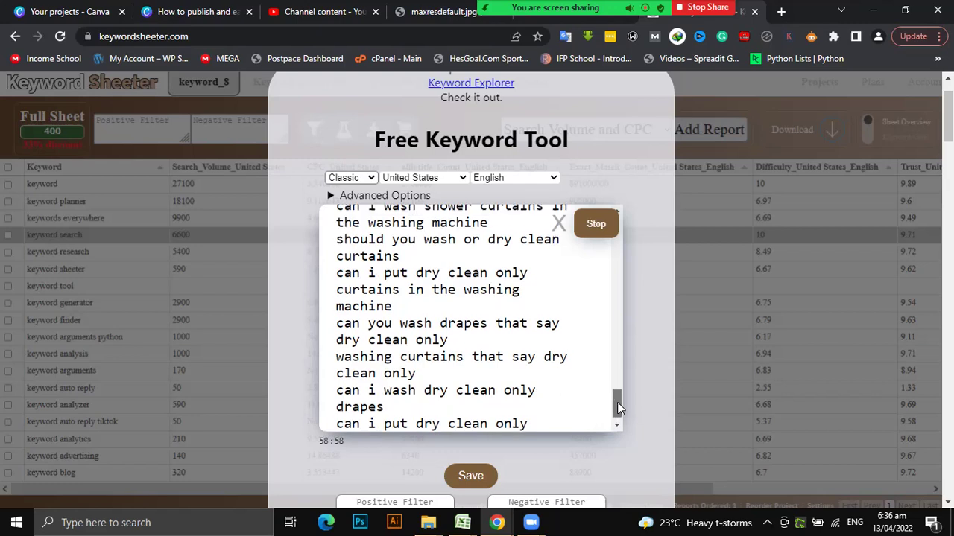
pyautogui.scroll(-2, 617, 400)
pyautogui.scroll(2, 617, 401)
pyautogui.scroll(-2, 617, 402)
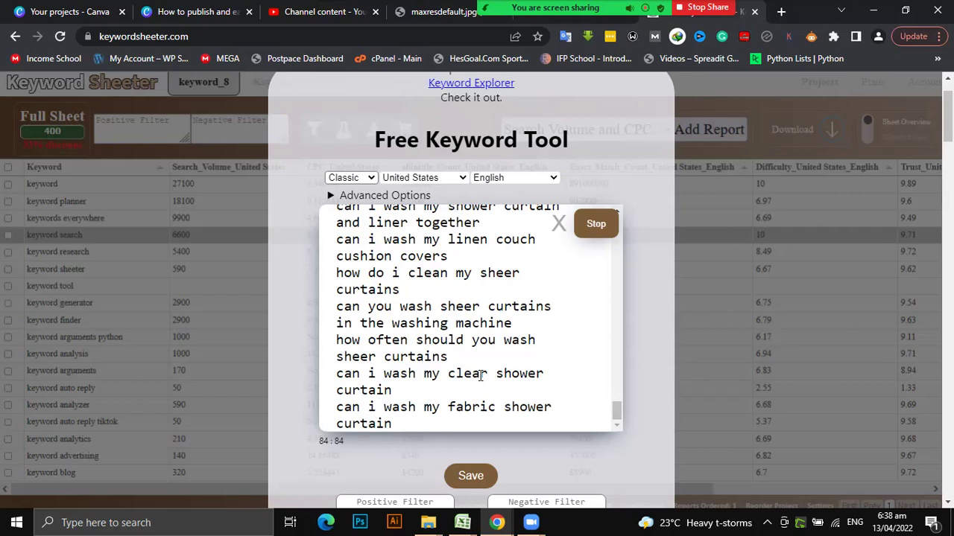
pyautogui.write('can i put velvet curtains in the washing machine can you wash old velvet curtains can i wash velvet curtains in the washing machine can you hand wash velvet curtains')
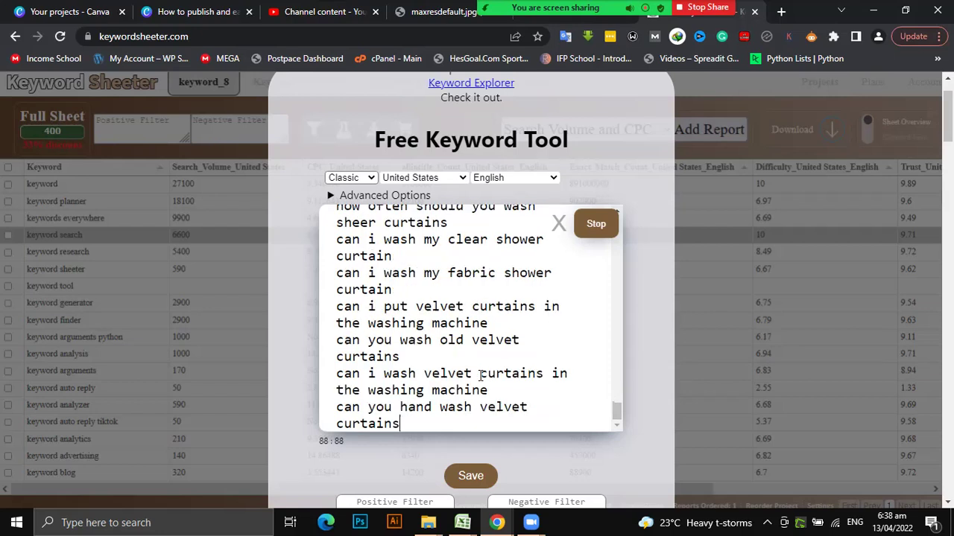
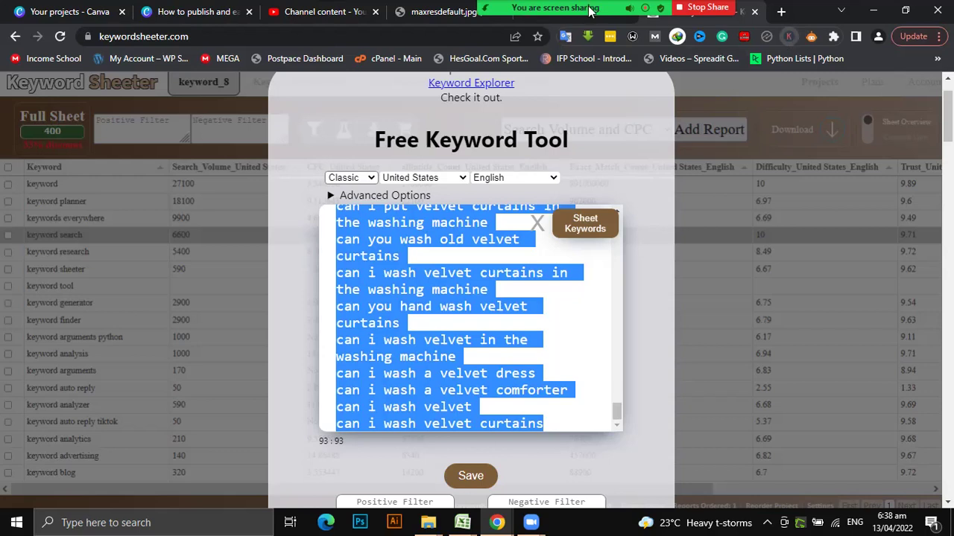
# Step: Open the Bulk Keywords Data tool of the Keywords Everywhere extension and paste the copied keyword list into it
pyautogui.moveTo(598, 37)
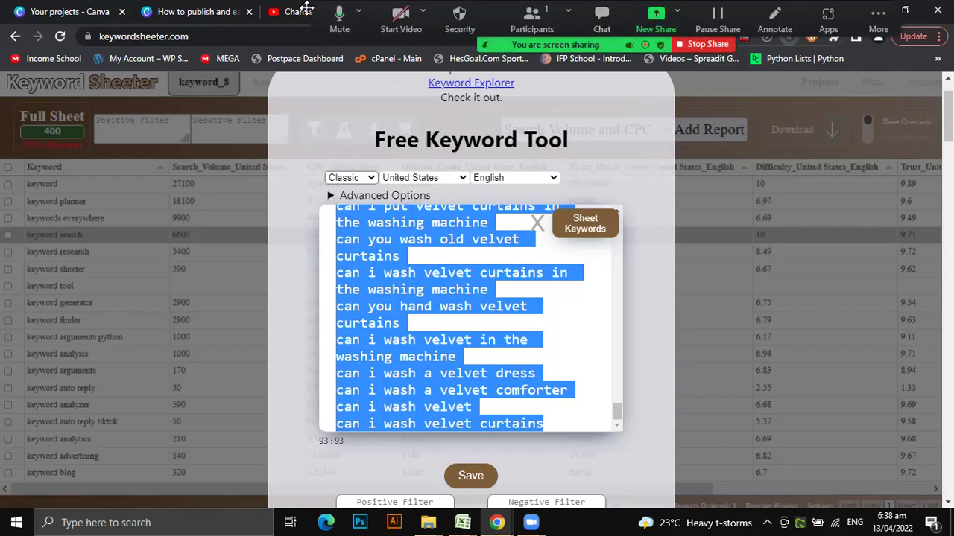
pyautogui.click(788, 36)
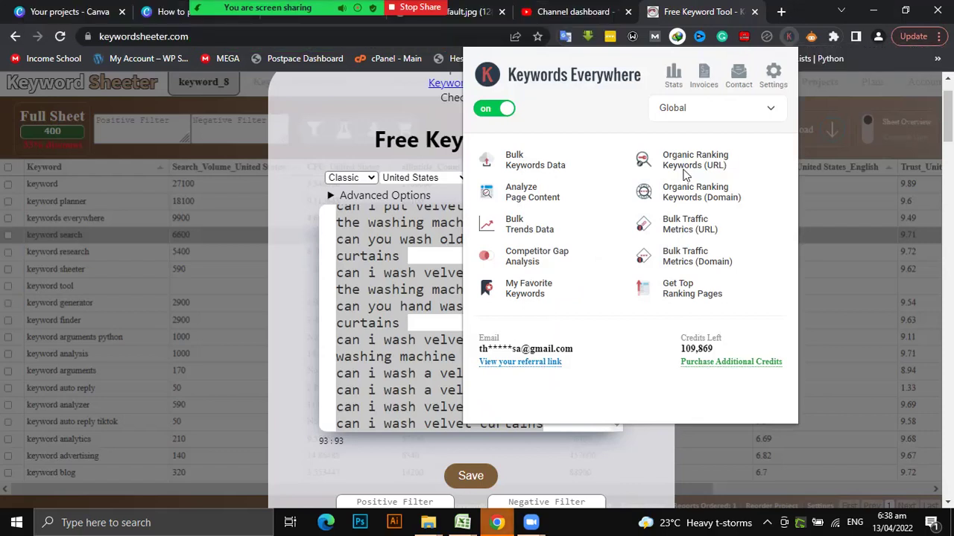
pyautogui.click(523, 164)
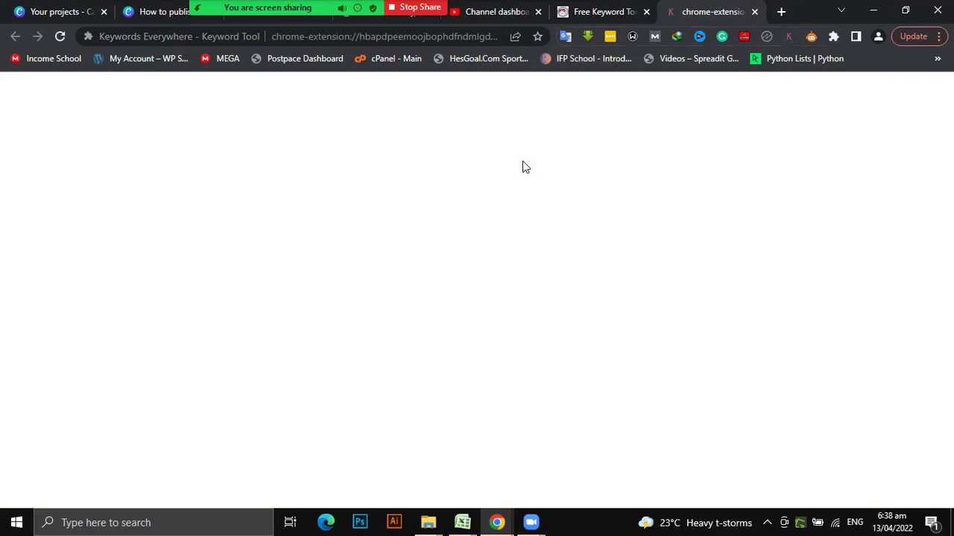
pyautogui.click(229, 321)
pyautogui.hotkey('ctrl', 'v')
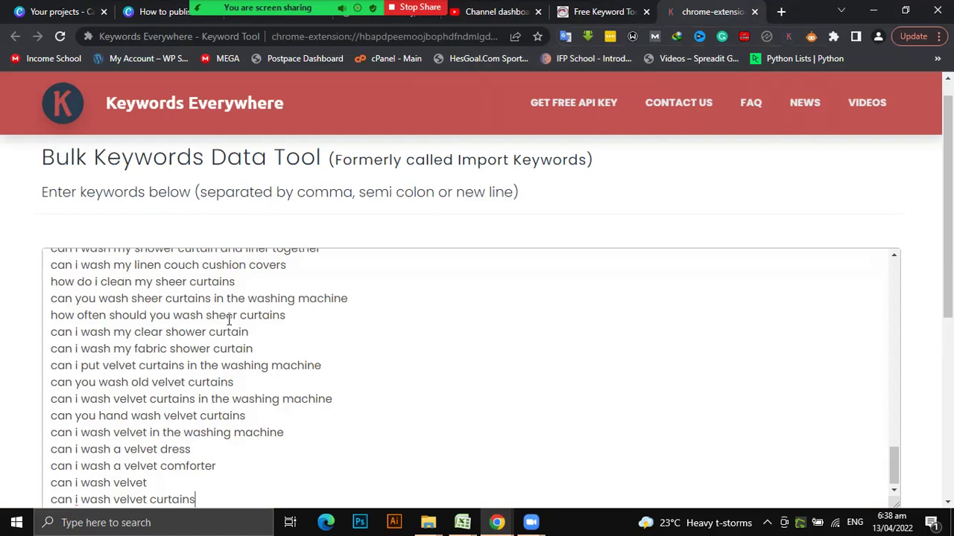
pyautogui.scroll(-1, 705, 304)
pyautogui.scroll(-1, 943, 335)
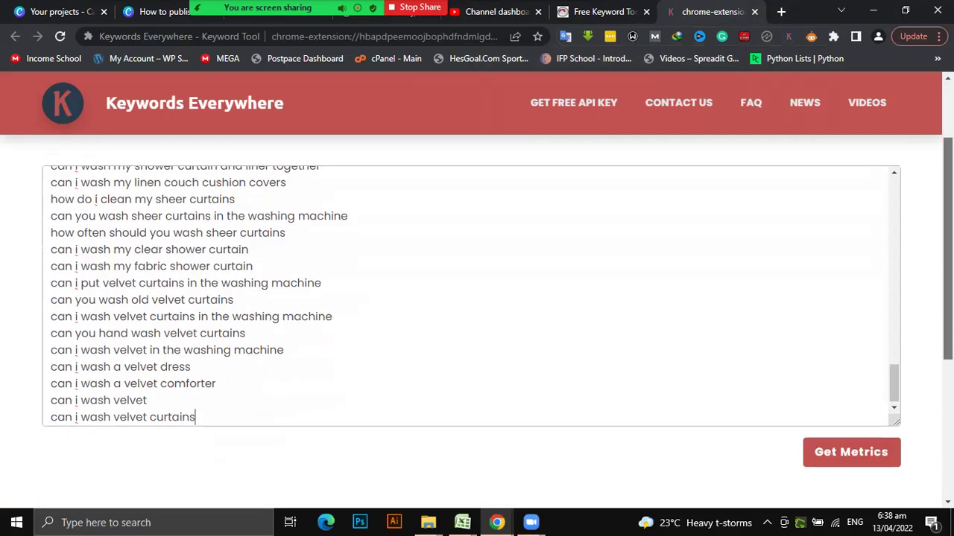
# Step: Check the pasted curtain-washing keyword list from start to end and get the metrics for all its keywords
pyautogui.moveTo(896, 388); pyautogui.dragTo(909, 183)
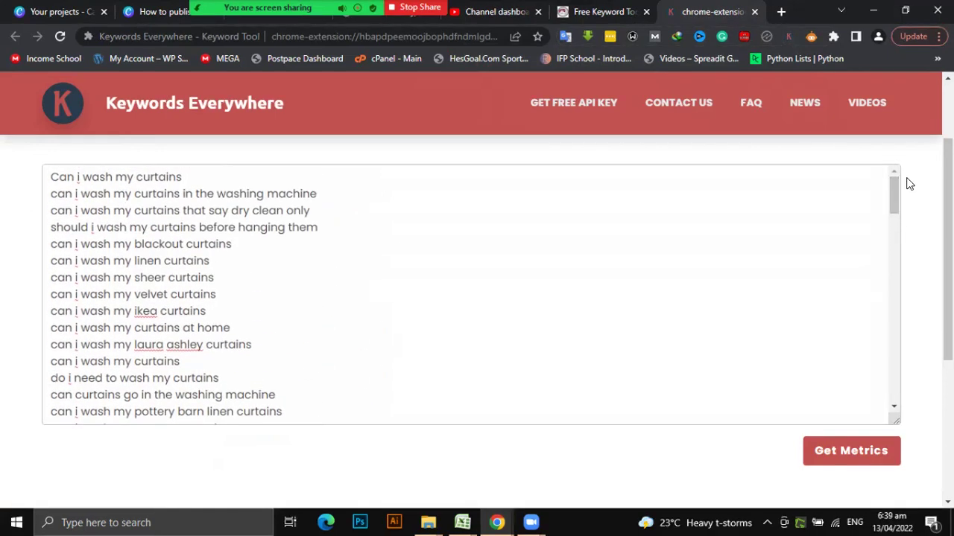
pyautogui.scroll(1, 896, 202)
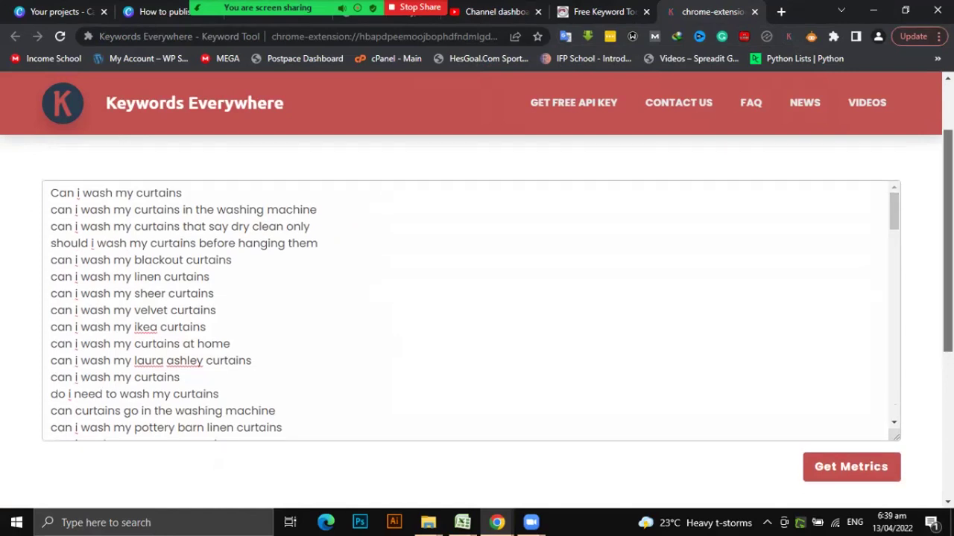
pyautogui.moveTo(897, 214); pyautogui.dragTo(871, 411)
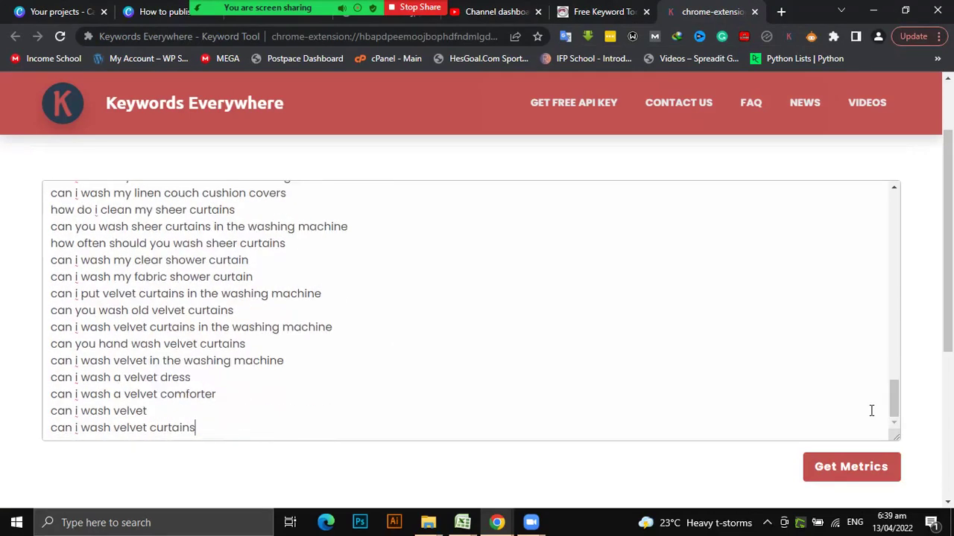
pyautogui.click(851, 467)
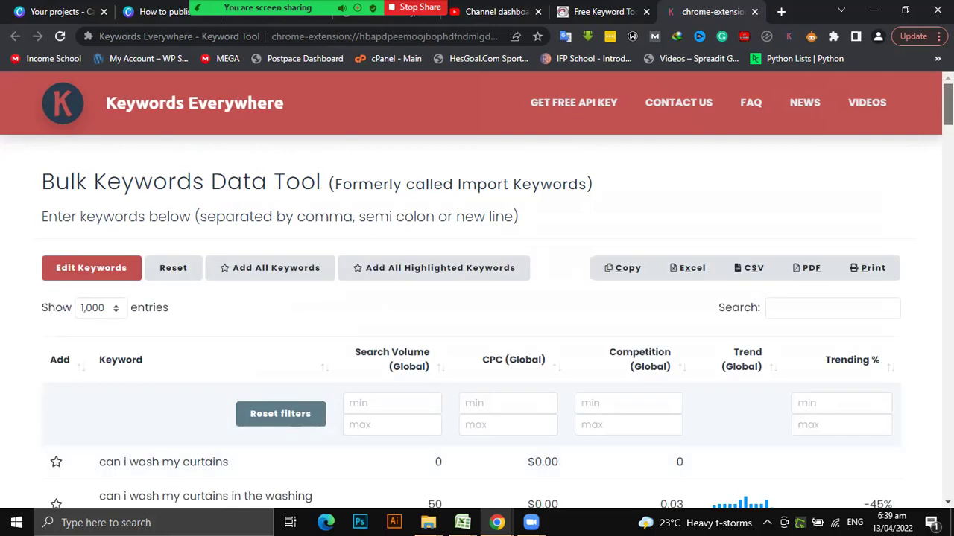
# Step: Filter the keyword metrics to a minimum global search volume of 10
pyautogui.scroll(-2, 477, 298)
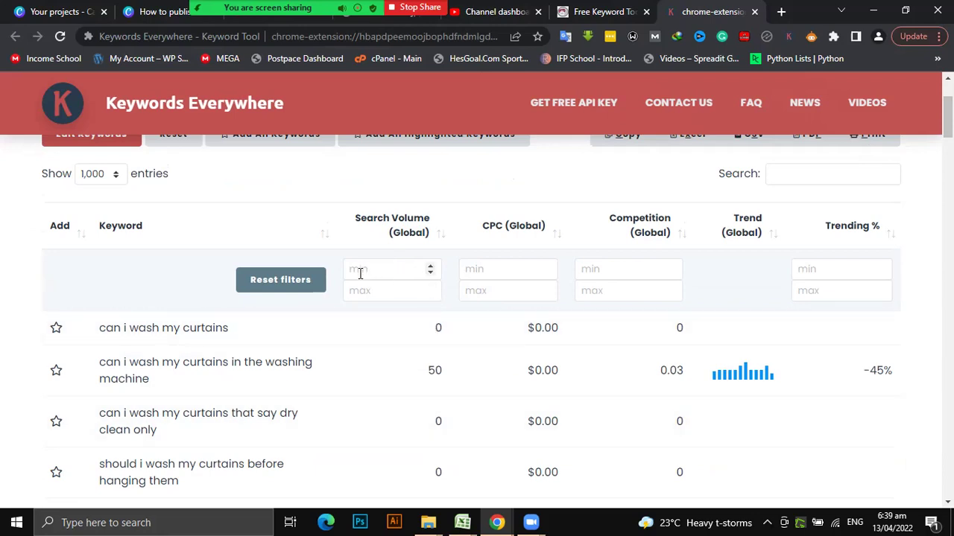
pyautogui.write('10')
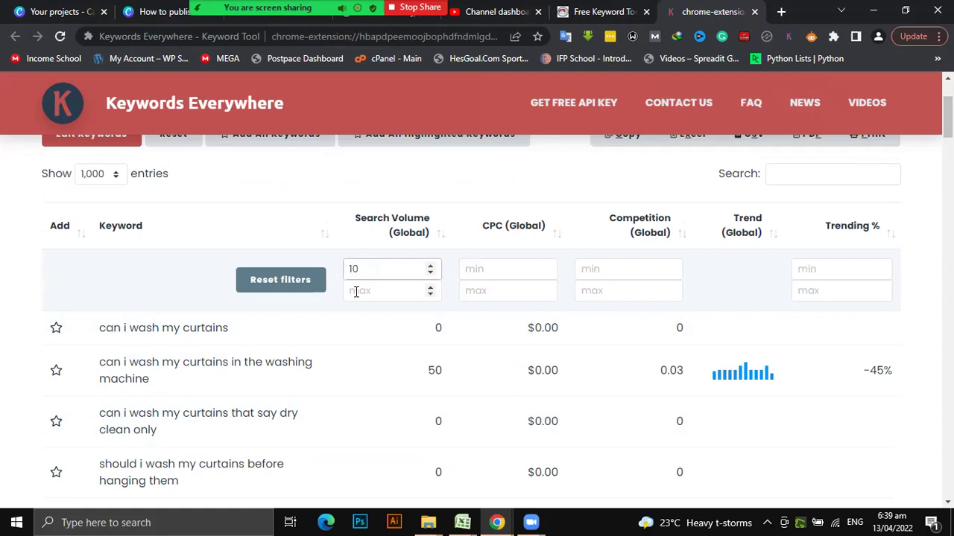
pyautogui.click(356, 291)
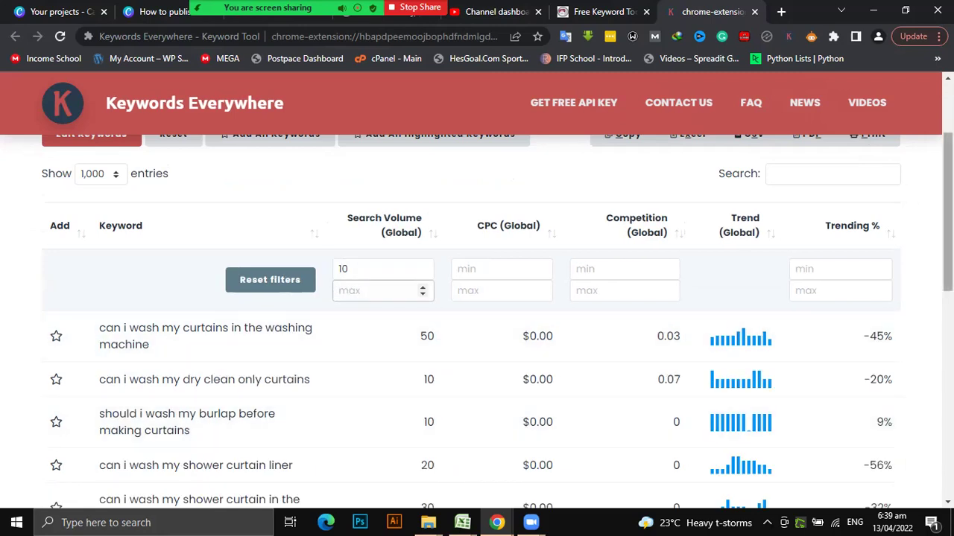
# Step: Review the filtered keywords with their search volume, CPC, competition and trend, and check how many entries remain
pyautogui.scroll(-5, 491, 328)
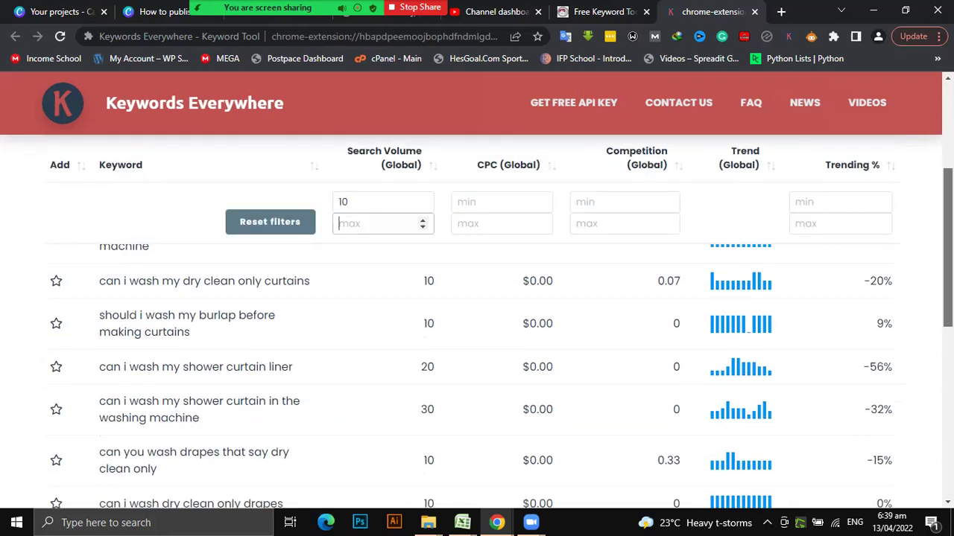
pyautogui.scroll(-1, 492, 328)
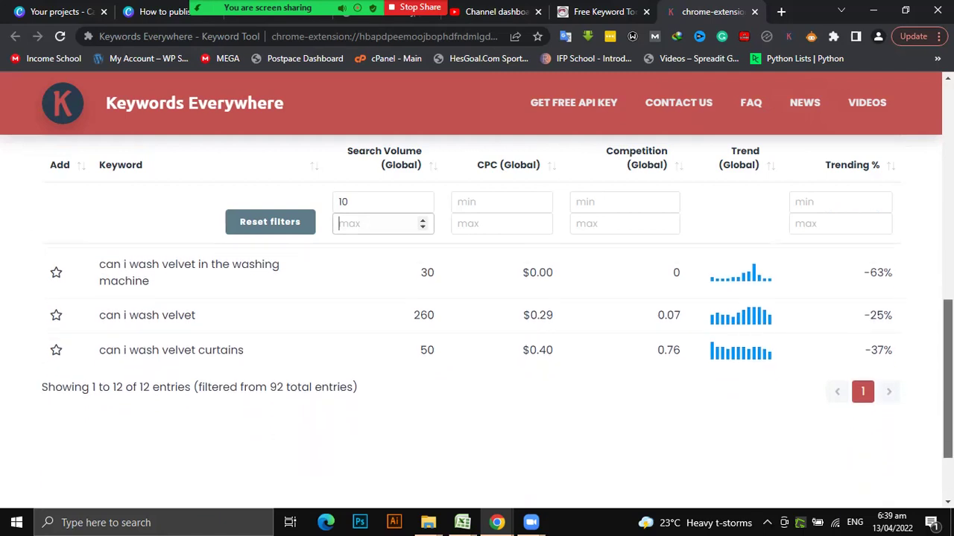
pyautogui.scroll(1, 334, 373)
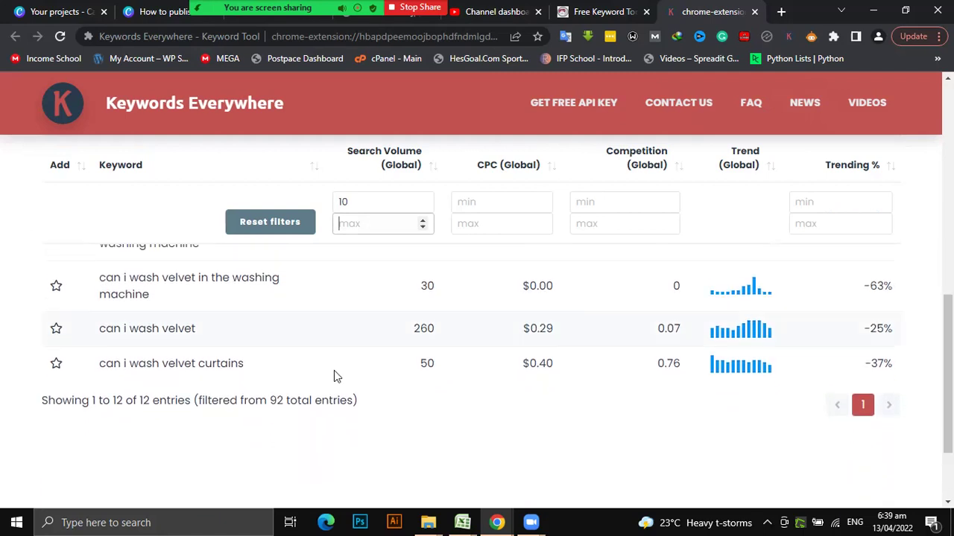
pyautogui.doubleClick(145, 400)
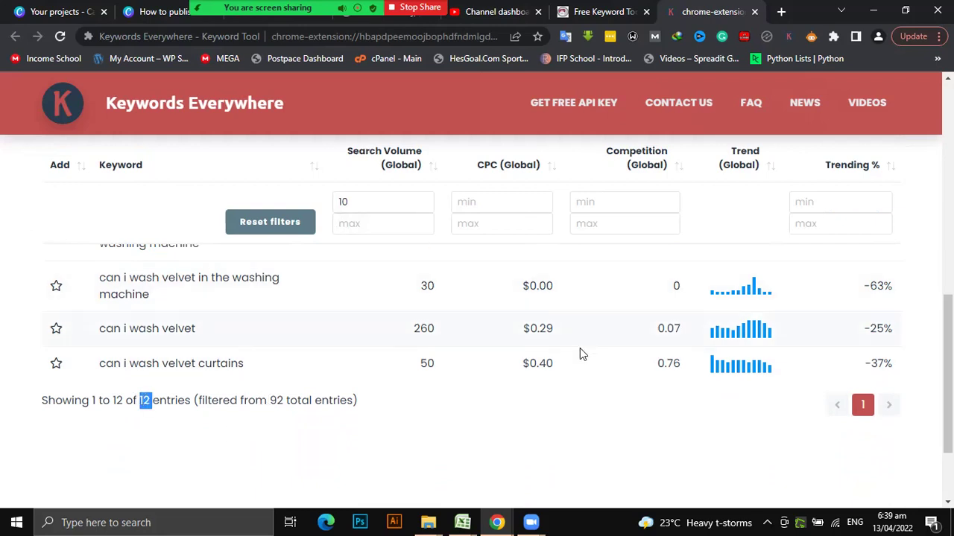
pyautogui.scroll(1, 948, 373)
pyautogui.scroll(2, 477, 350)
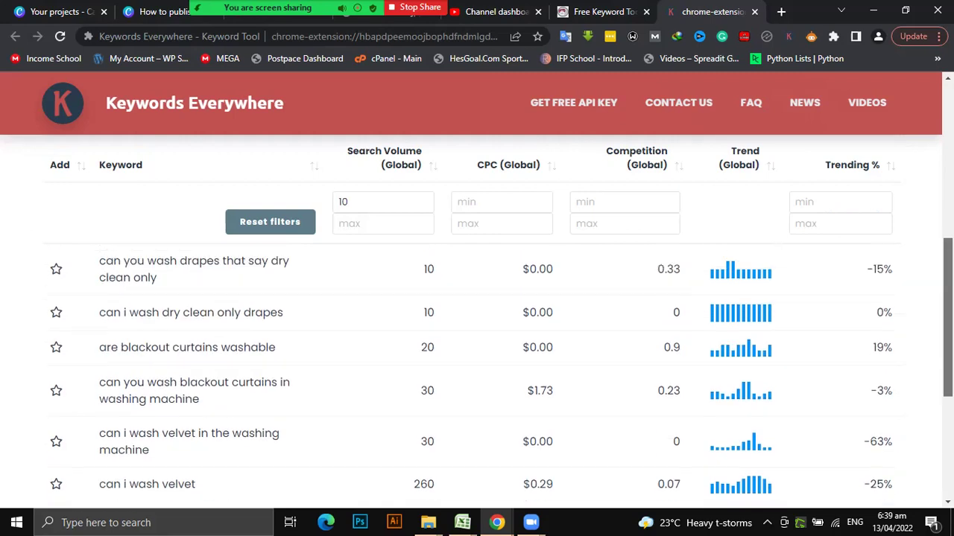
pyautogui.scroll(2, 477, 350)
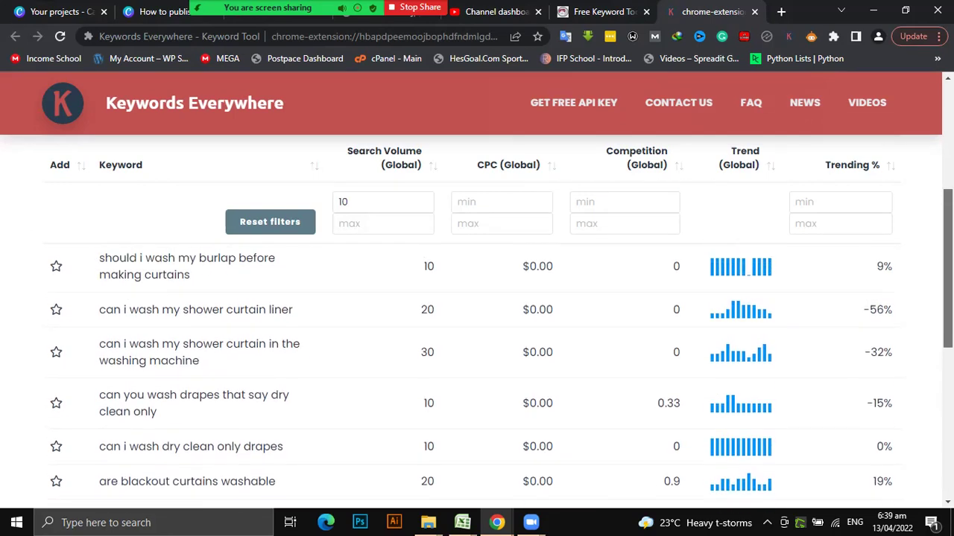
pyautogui.scroll(1, 477, 350)
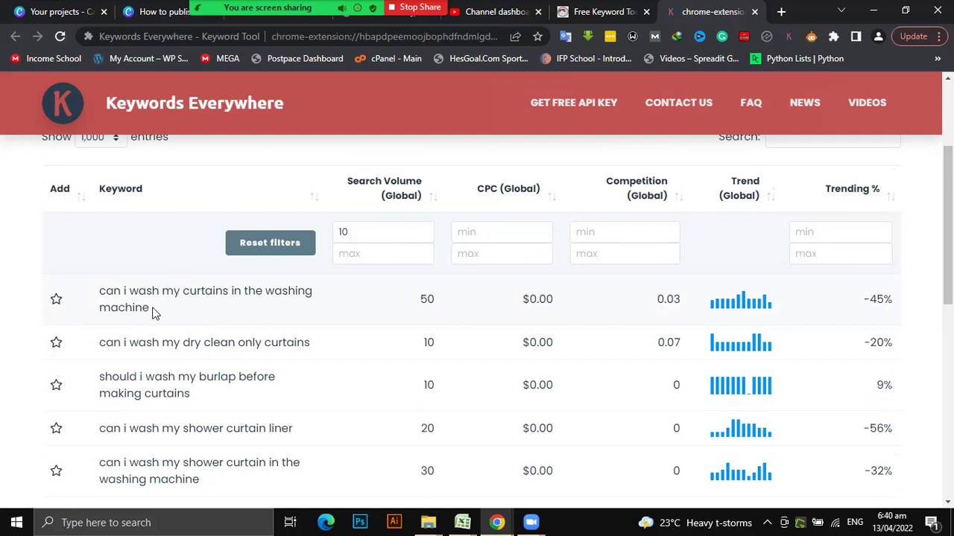
# Step: Search Google for the keyword "can i wash my curtains in the washing machine" from the filtered table
pyautogui.moveTo(149, 309); pyautogui.dragTo(99, 291)
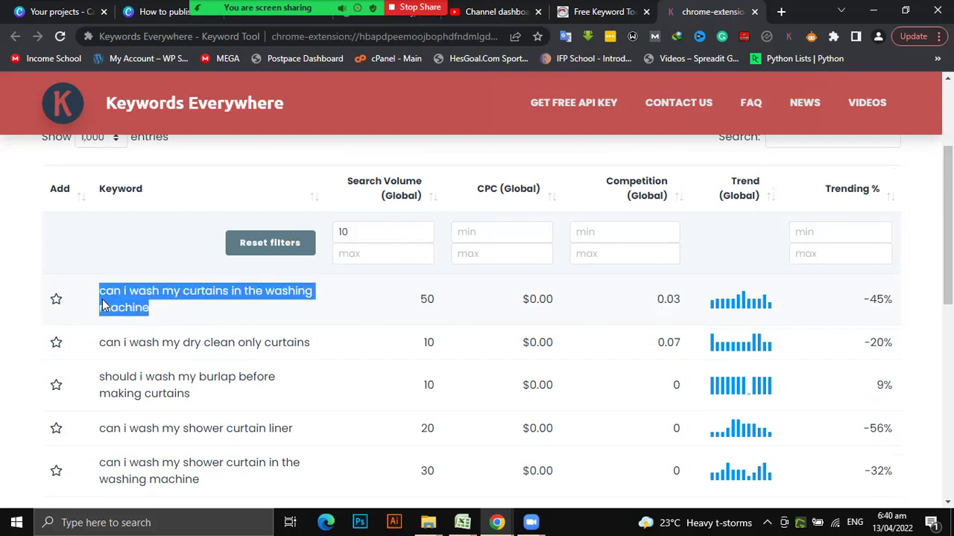
pyautogui.rightClick(125, 297)
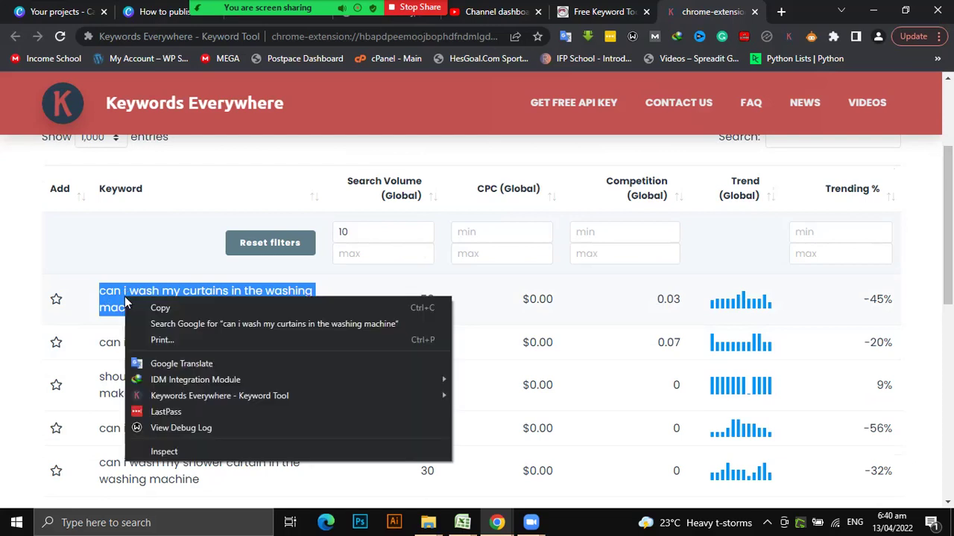
pyautogui.click(188, 326)
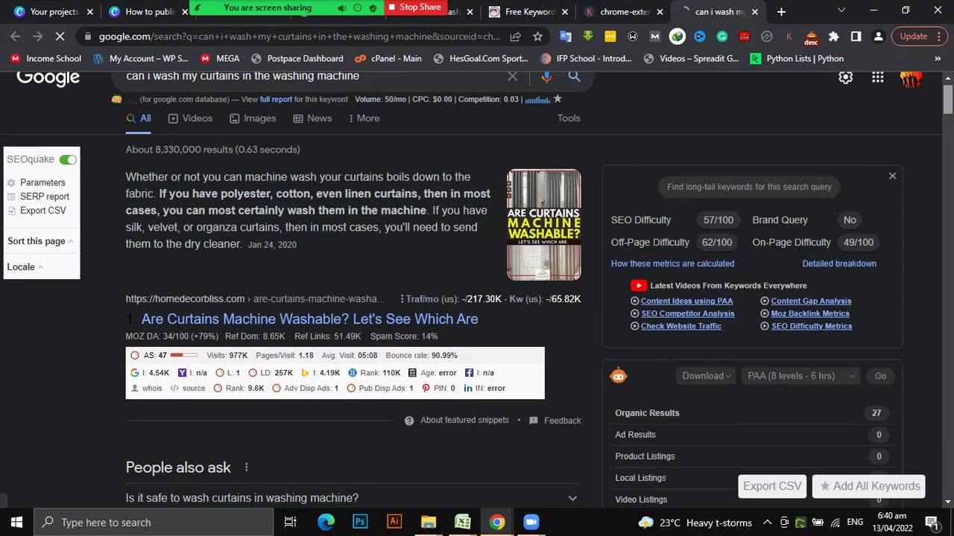
# Step: Look through the search results for the featured snippet, ranking sites, videos and related keywords to see who competes for the query
pyautogui.scroll(-2, 477, 298)
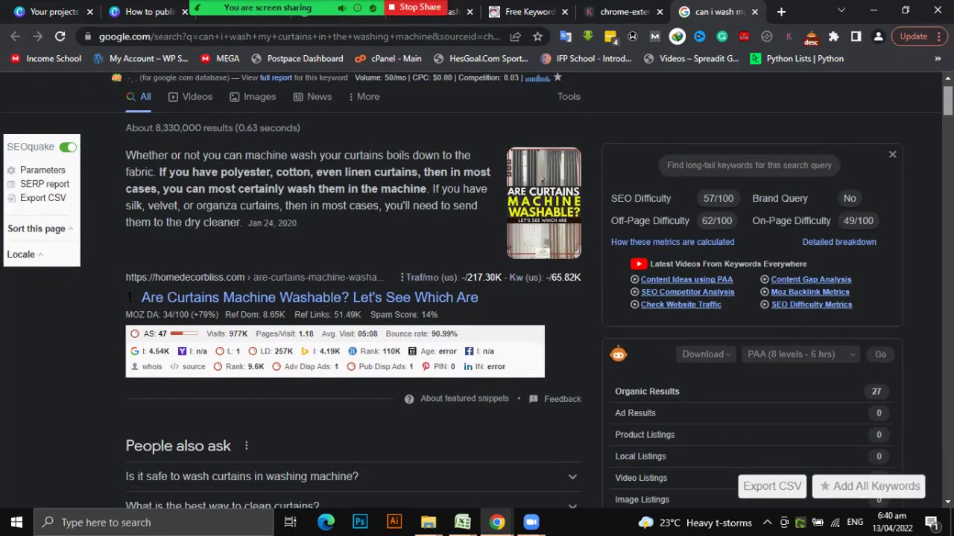
pyautogui.scroll(-2, 477, 298)
pyautogui.scroll(-4, 477, 298)
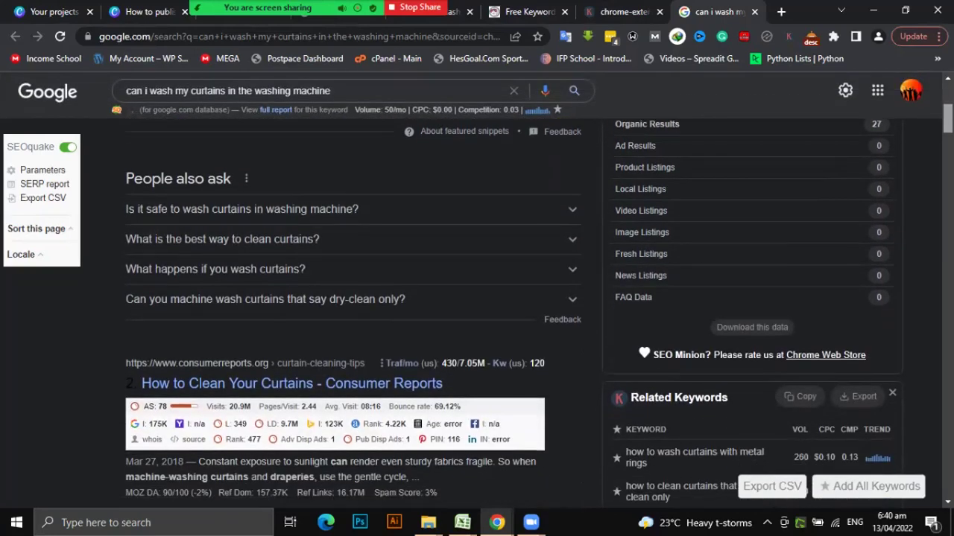
pyautogui.scroll(-3, 477, 298)
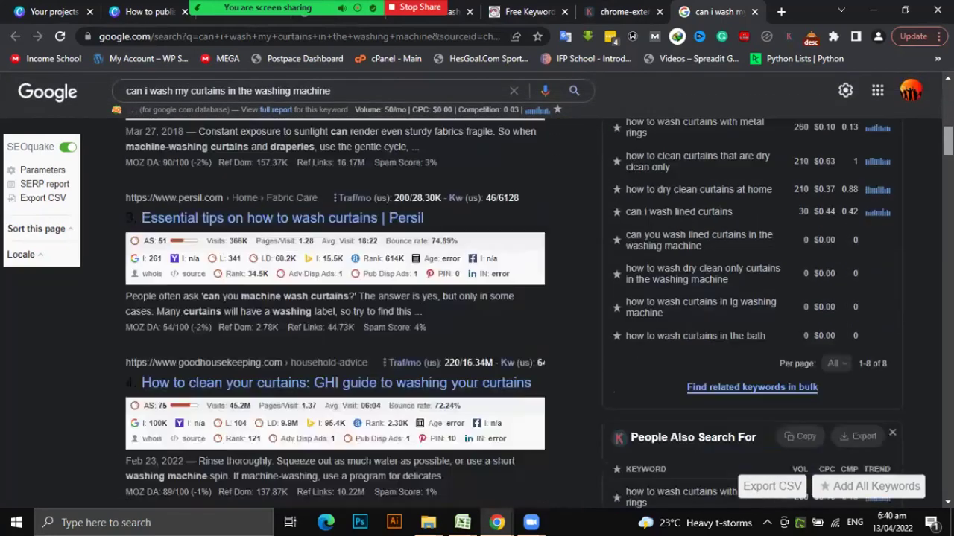
pyautogui.scroll(-6, 477, 298)
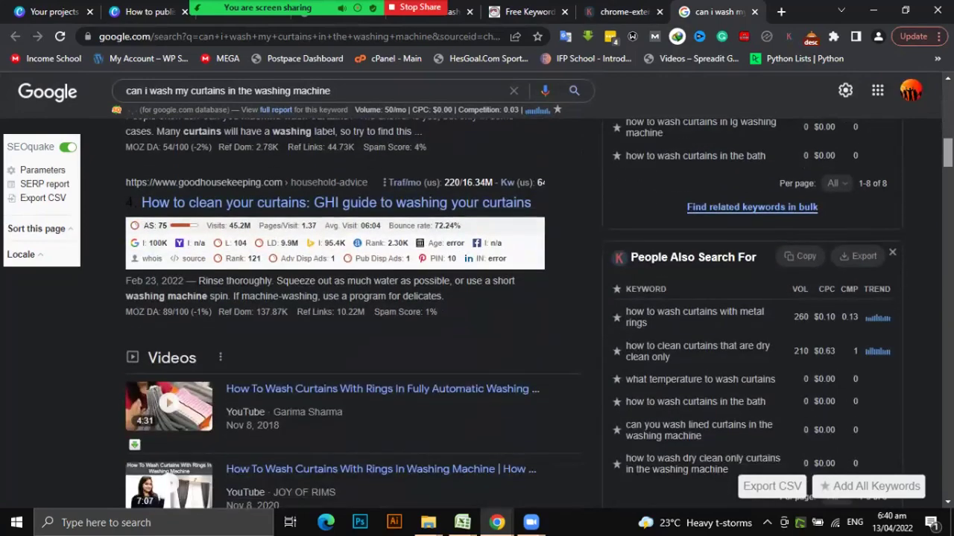
pyautogui.scroll(-1, 477, 298)
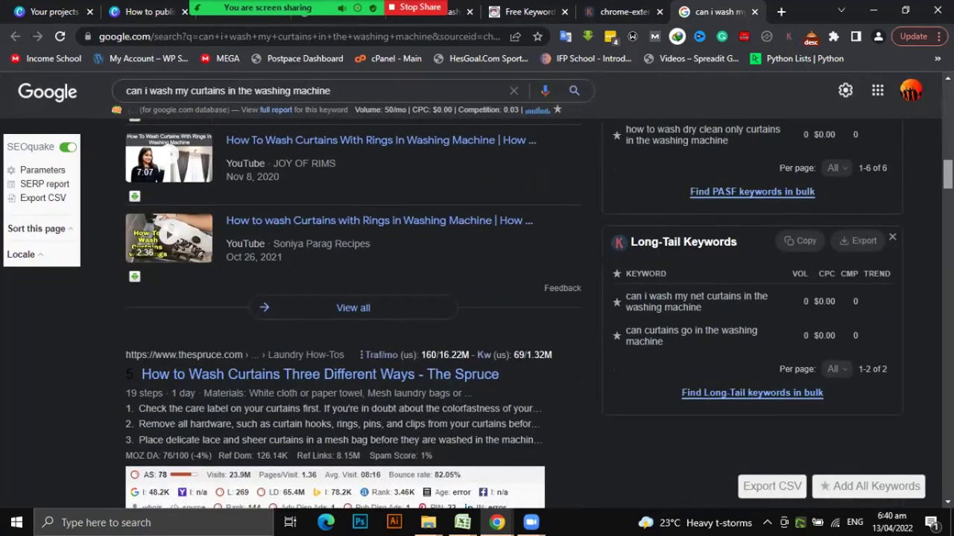
pyautogui.scroll(15, 477, 298)
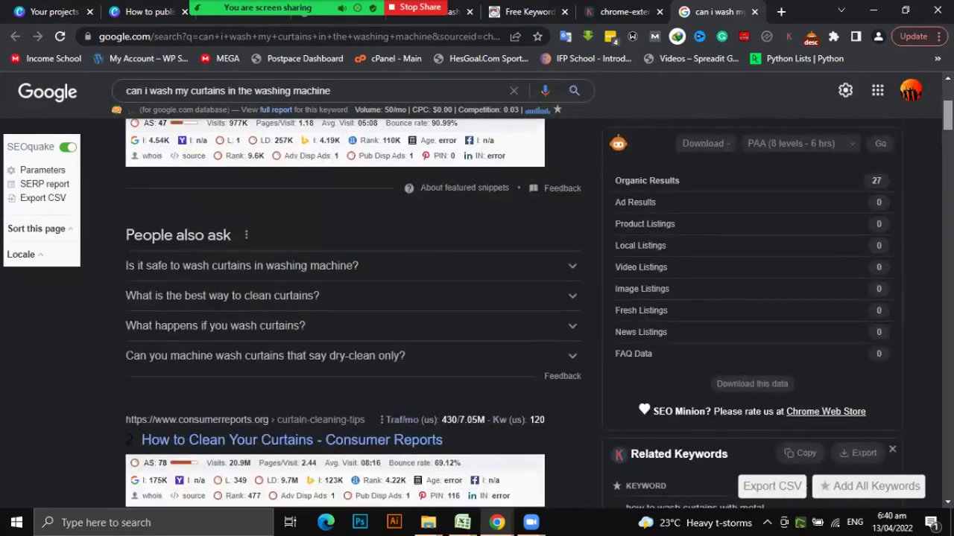
pyautogui.scroll(2, 477, 298)
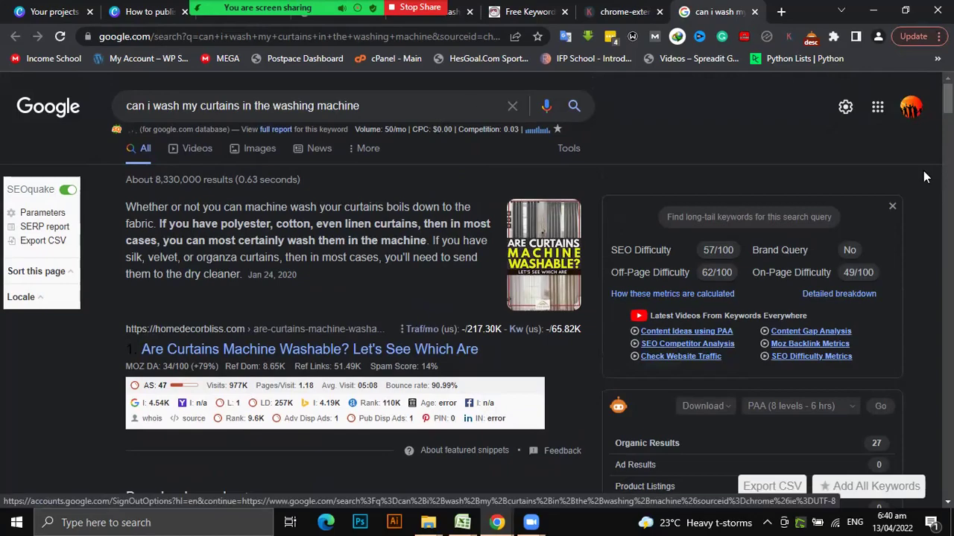
pyautogui.scroll(-6, 477, 298)
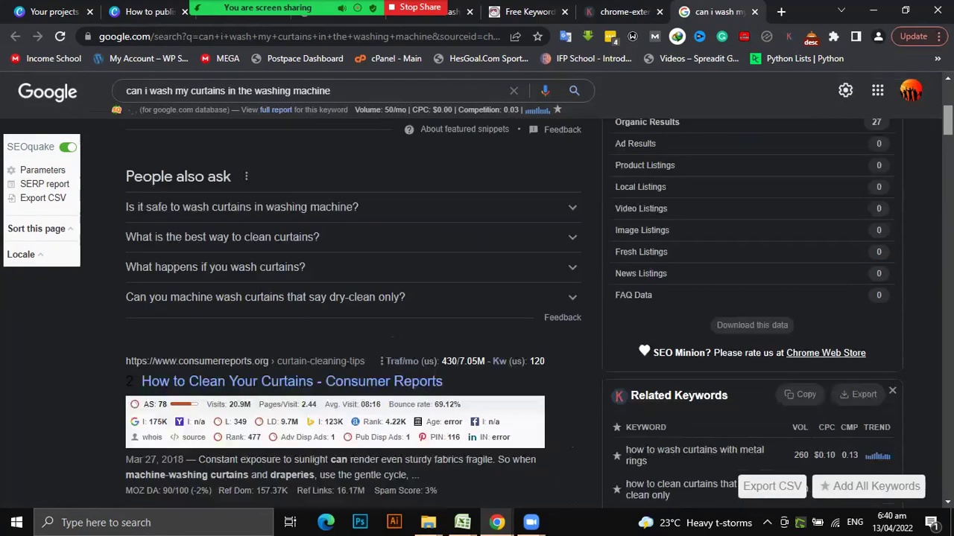
pyautogui.scroll(-10, 477, 298)
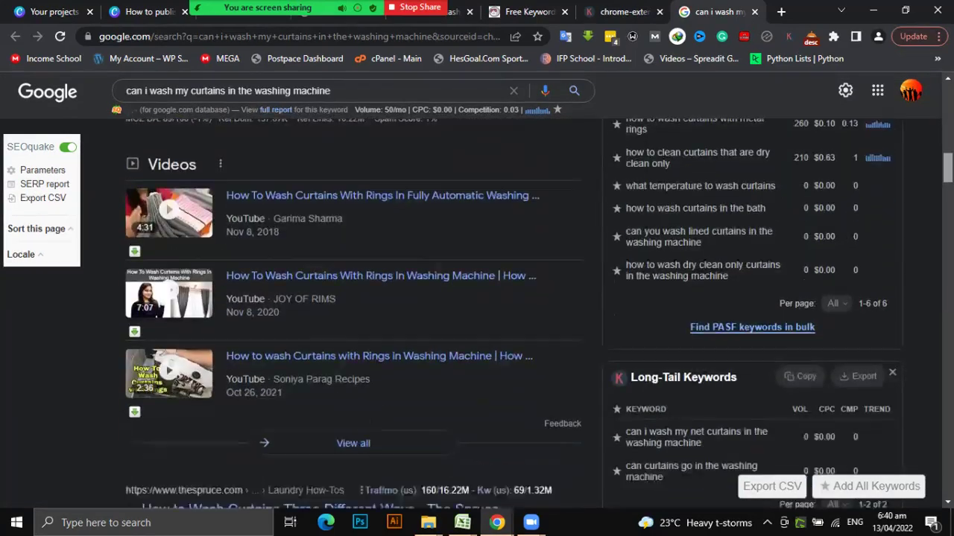
pyautogui.scroll(15, 476, 298)
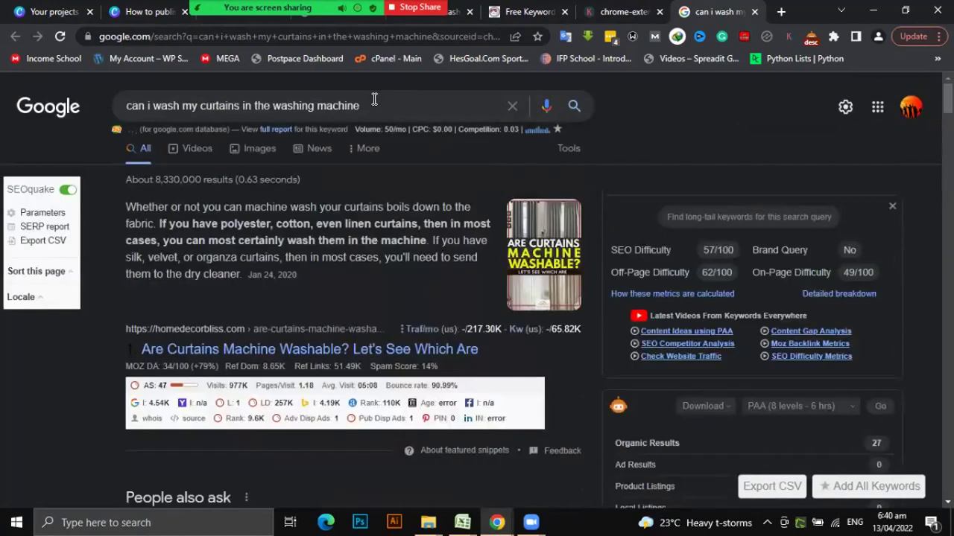
# Step: Check the monthly search volume shown for the washing machine query along with its featured snippet
pyautogui.moveTo(366, 107); pyautogui.dragTo(107, 99)
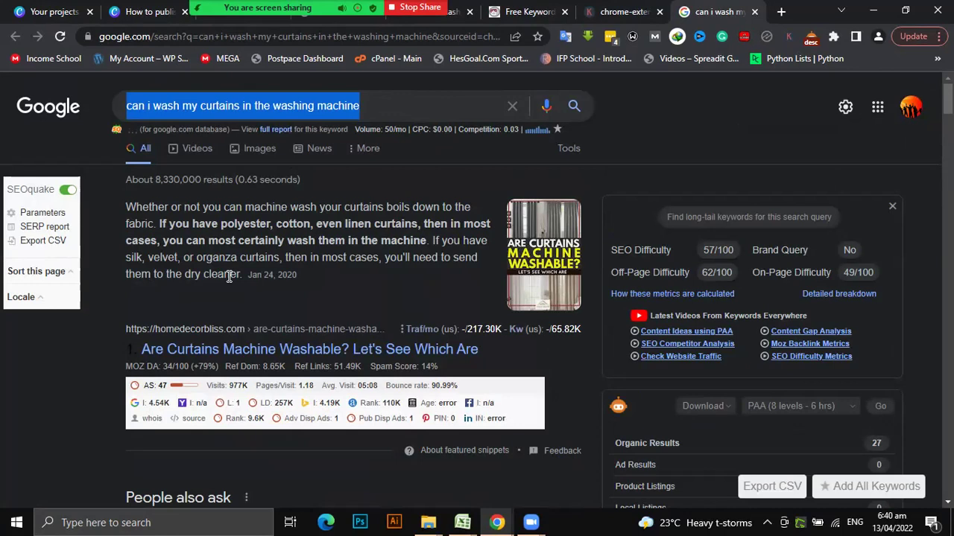
pyautogui.moveTo(324, 370)
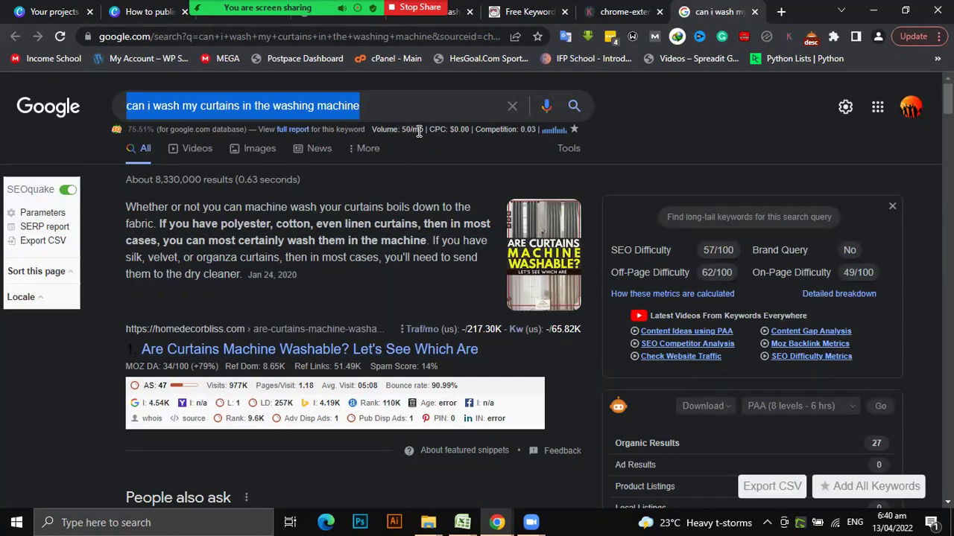
pyautogui.moveTo(403, 129); pyautogui.dragTo(421, 129)
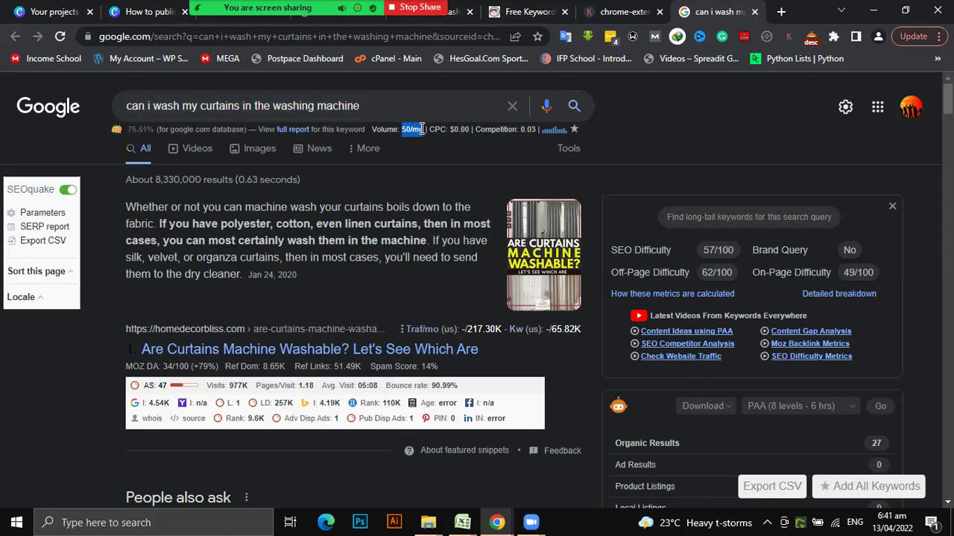
pyautogui.click(413, 224)
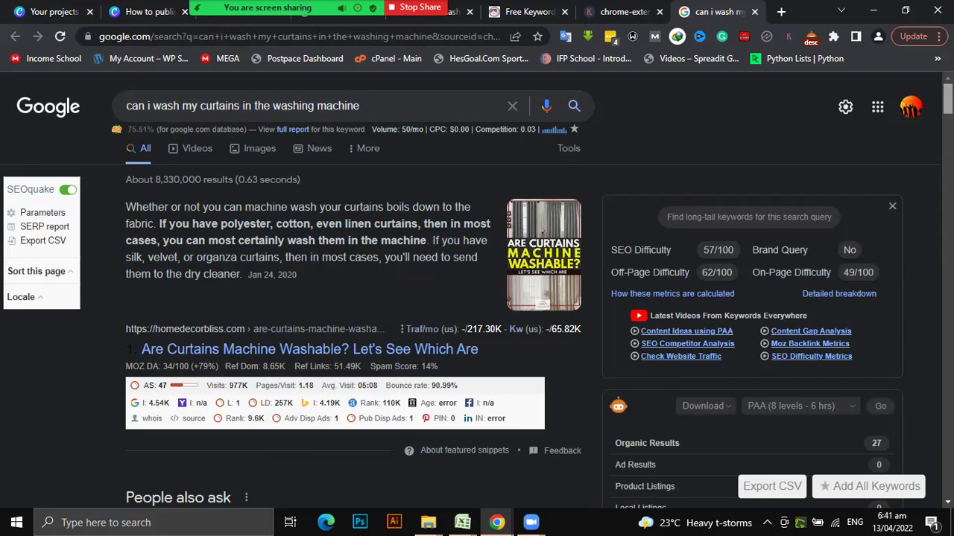
pyautogui.scroll(-1, 477, 291)
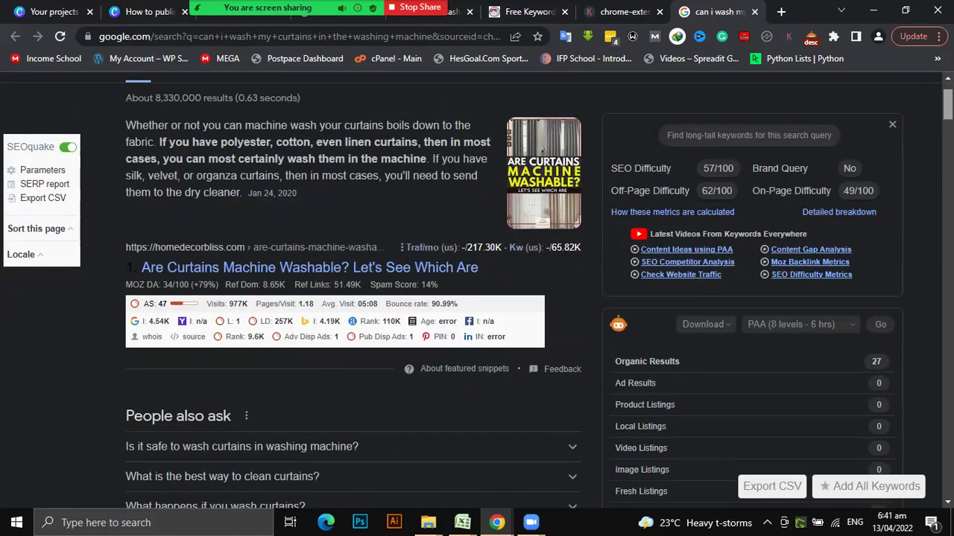
pyautogui.scroll(1, 477, 291)
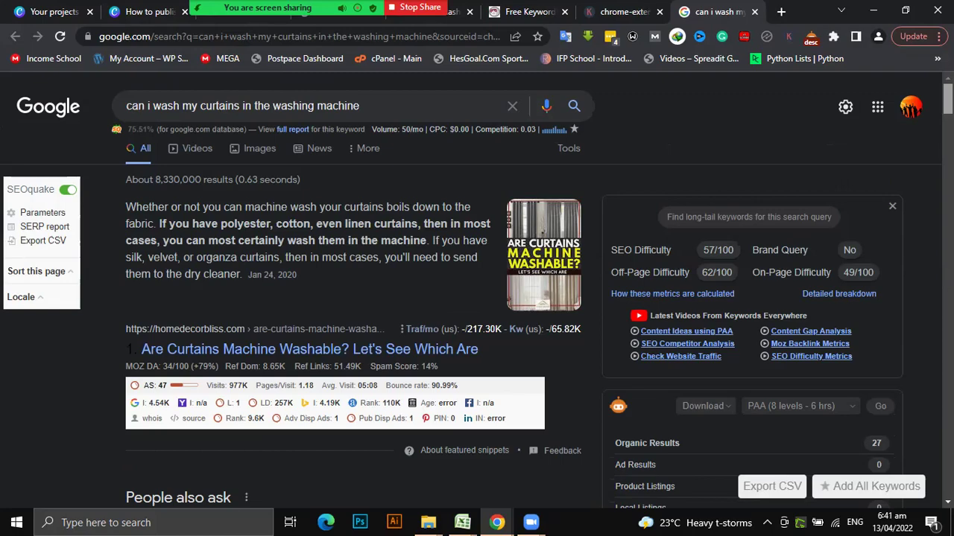
# Step: Review the ranking sites and videos for the query, and compare its search volume with those of the related keywords
pyautogui.scroll(-3, 477, 290)
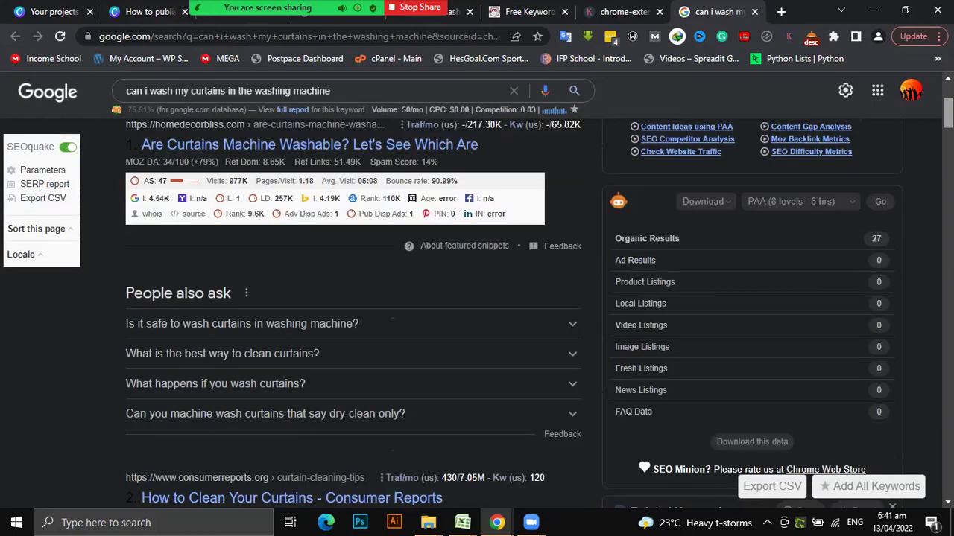
pyautogui.scroll(-10, 477, 313)
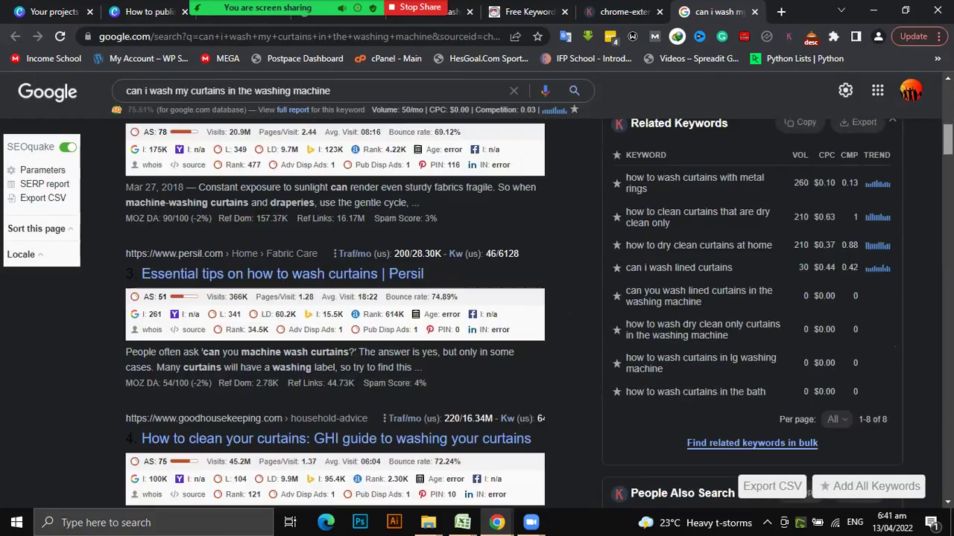
pyautogui.scroll(-6, 477, 313)
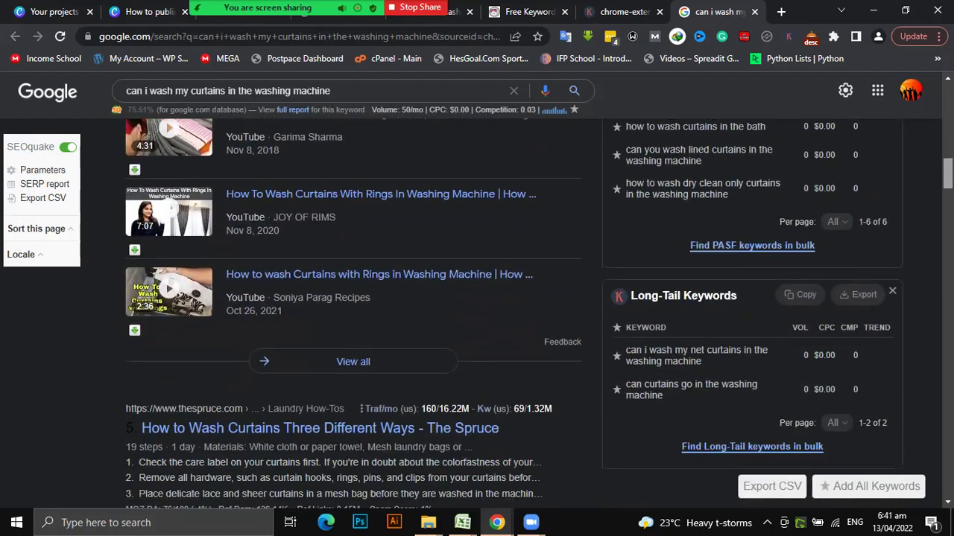
pyautogui.scroll(-3, 477, 313)
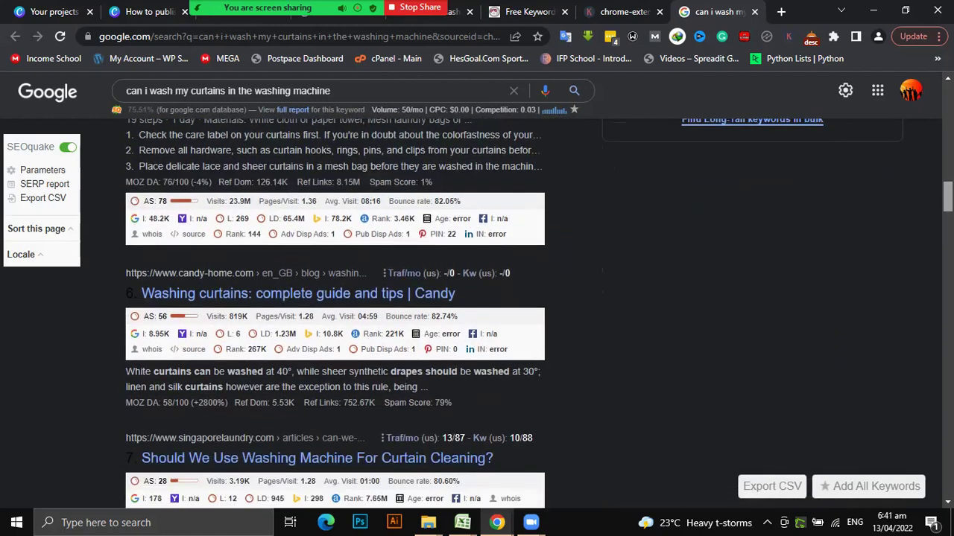
pyautogui.scroll(-4, 477, 312)
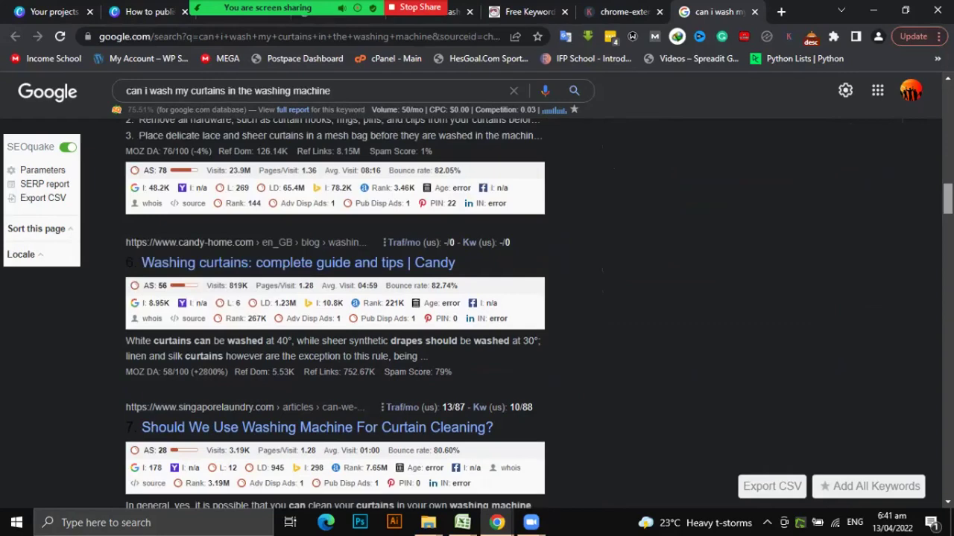
pyautogui.scroll(-3, 477, 313)
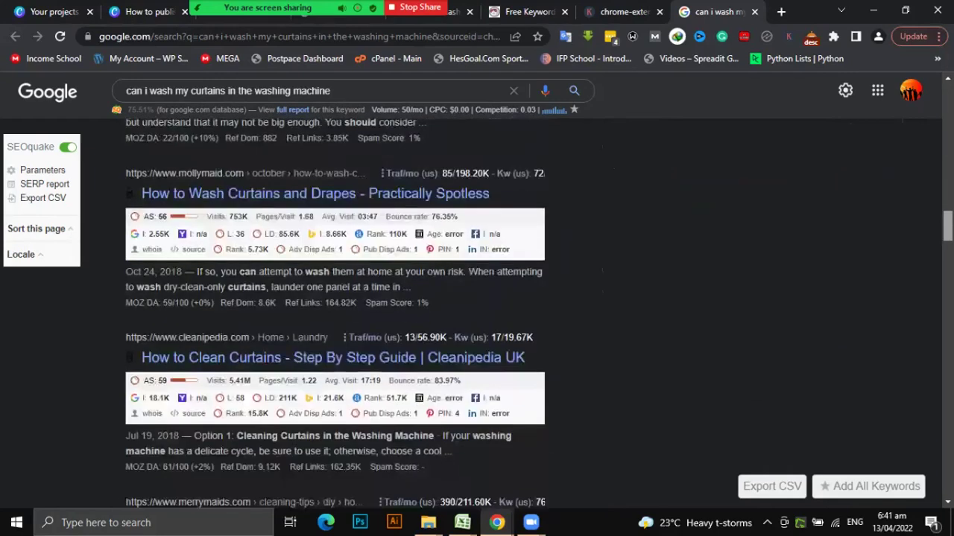
pyautogui.scroll(10, 476, 313)
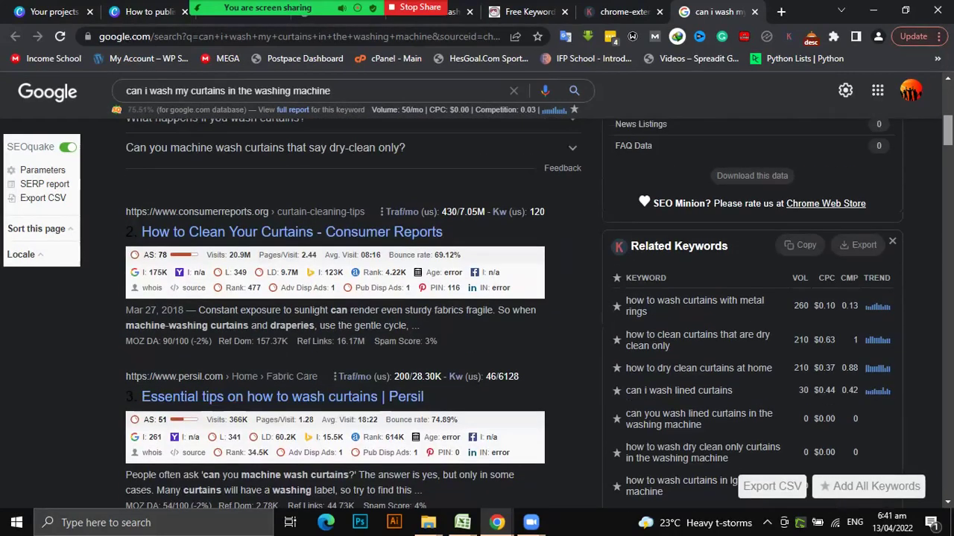
pyautogui.scroll(-1, 476, 313)
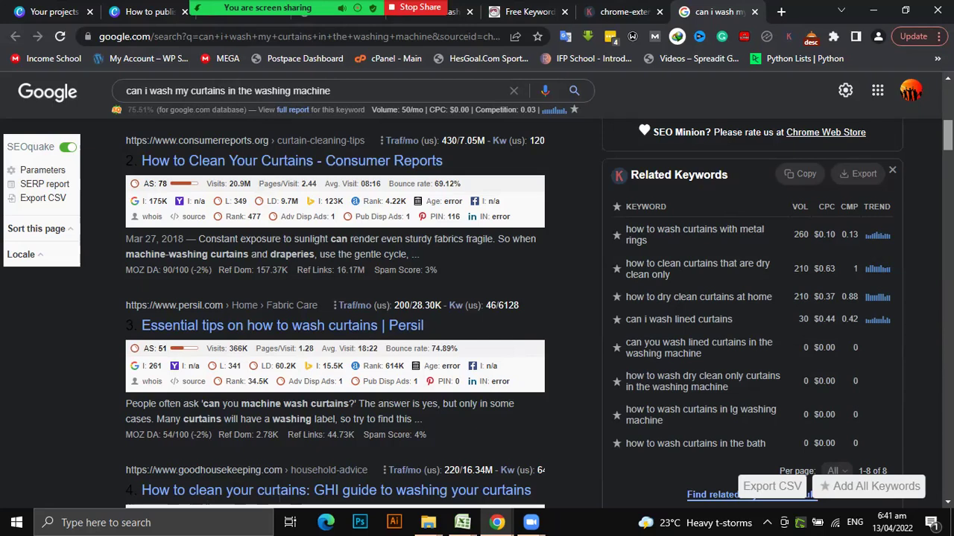
pyautogui.scroll(-1, 477, 313)
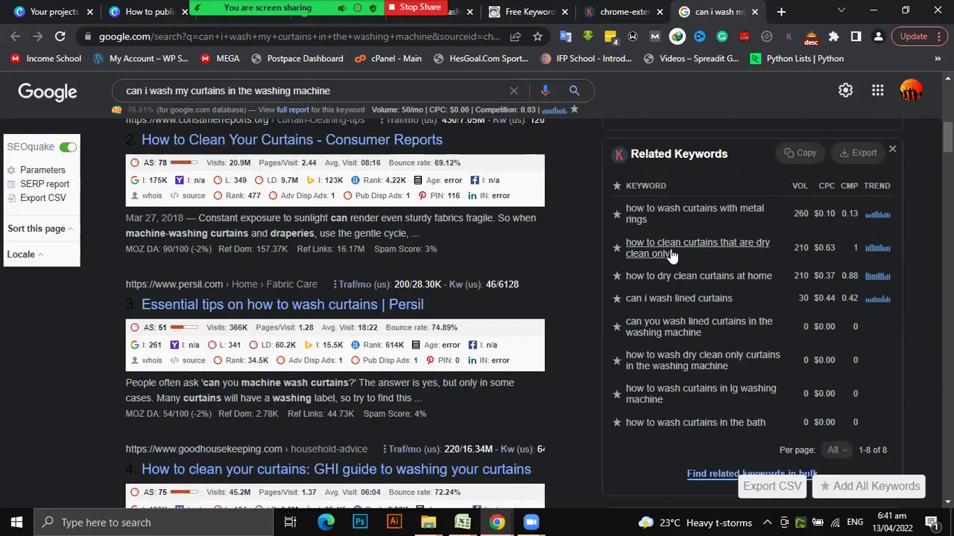
pyautogui.moveTo(337, 90); pyautogui.dragTo(120, 83)
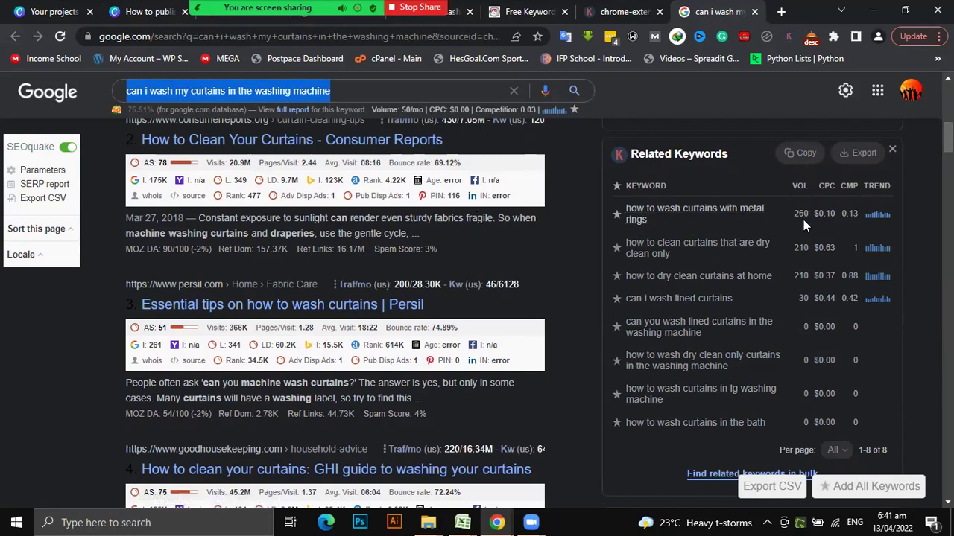
pyautogui.moveTo(794, 213); pyautogui.dragTo(807, 212)
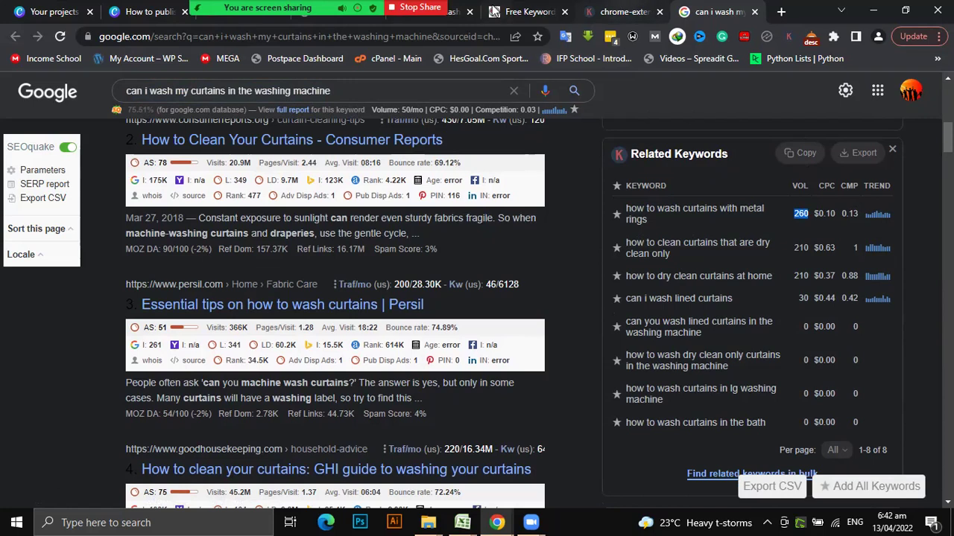
# Step: Search Google for the keyword "should i wash my burlap before making curtains" from the filtered Keywords Everywhere table
pyautogui.click(609, 12)
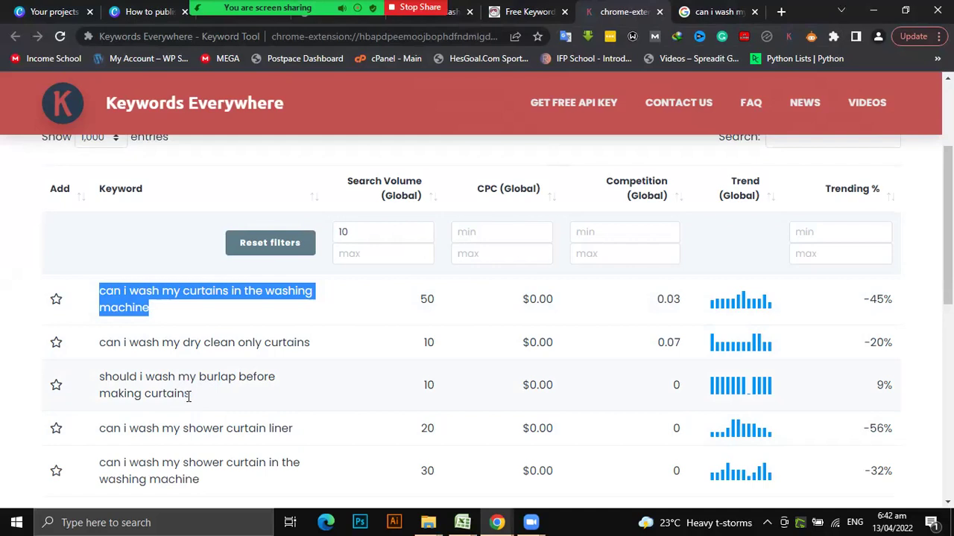
pyautogui.moveTo(190, 395); pyautogui.dragTo(101, 381)
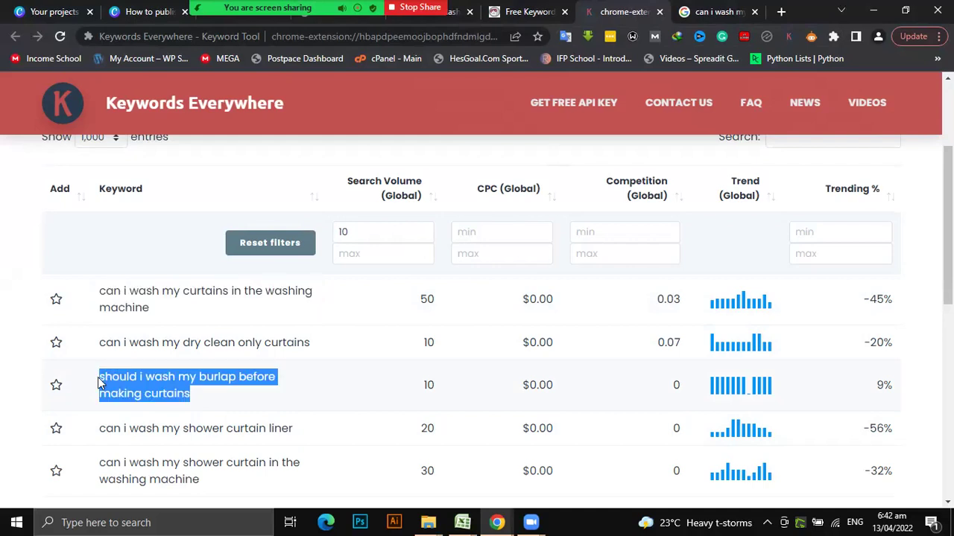
pyautogui.rightClick(101, 382)
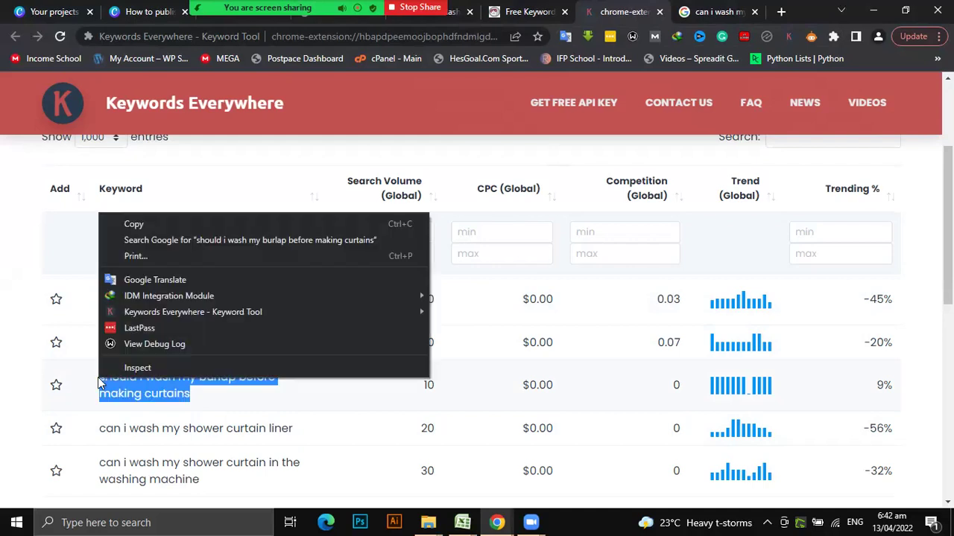
pyautogui.click(189, 238)
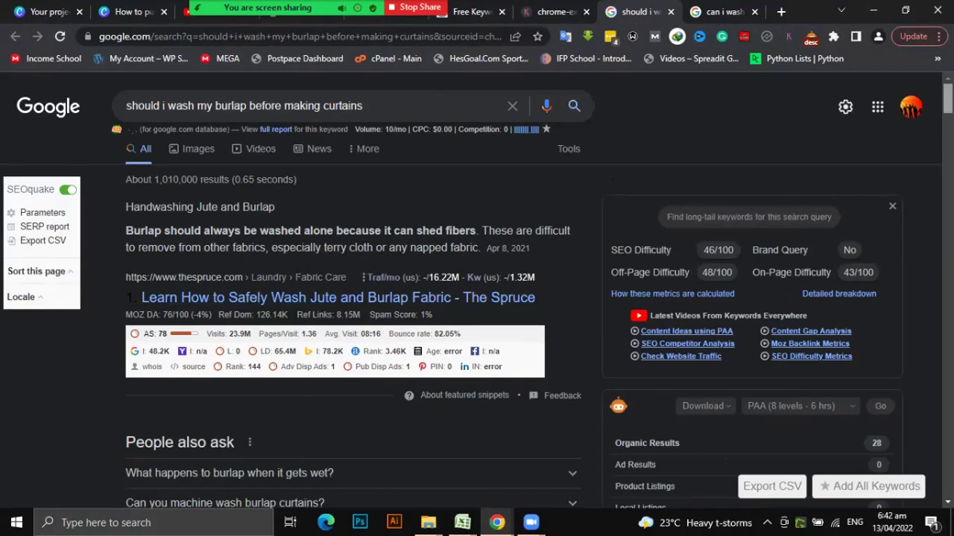
# Step: Examine the burlap query's ranking sites, SEOquake metrics, People also ask questions and related keywords to judge the competition
pyautogui.scroll(-3, 824, 200)
pyautogui.scroll(-4, 511, 315)
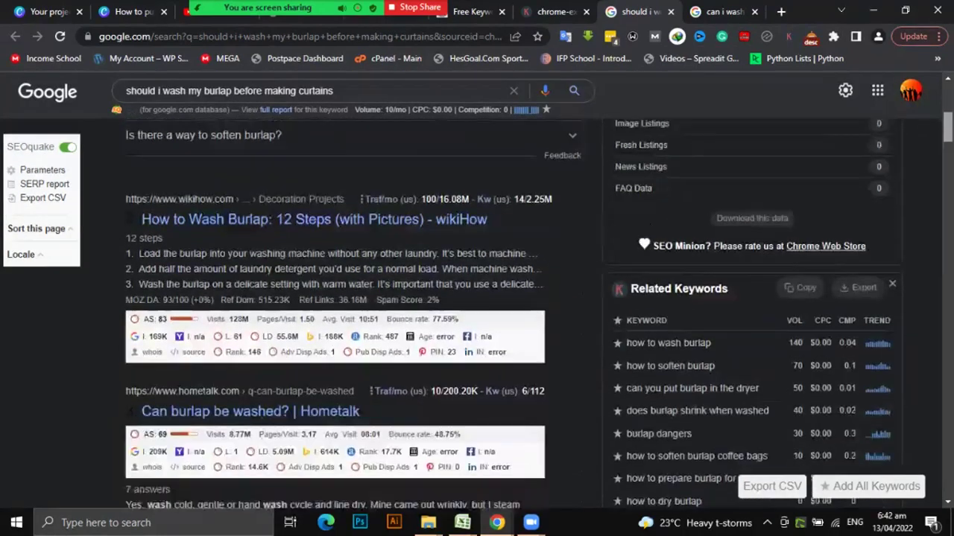
pyautogui.scroll(-4, 477, 313)
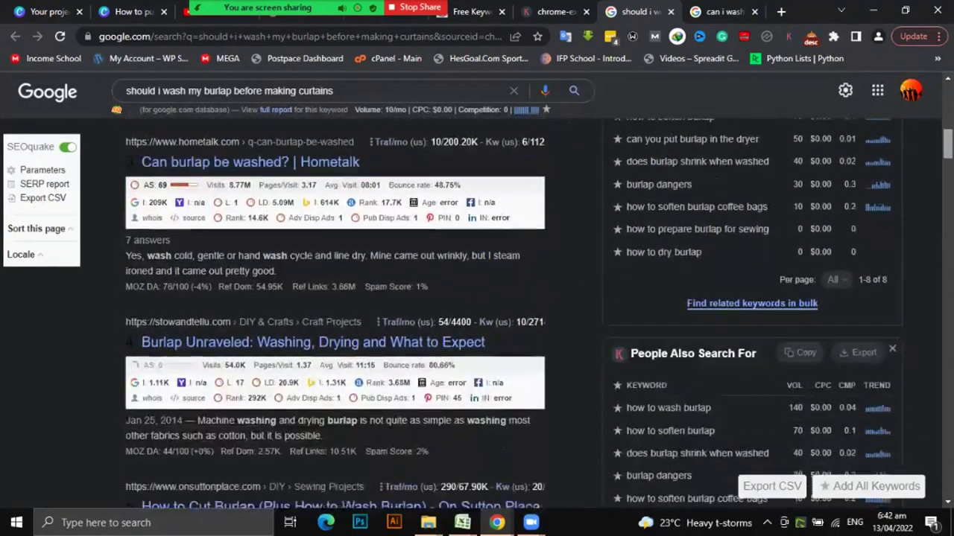
pyautogui.scroll(-4, 477, 313)
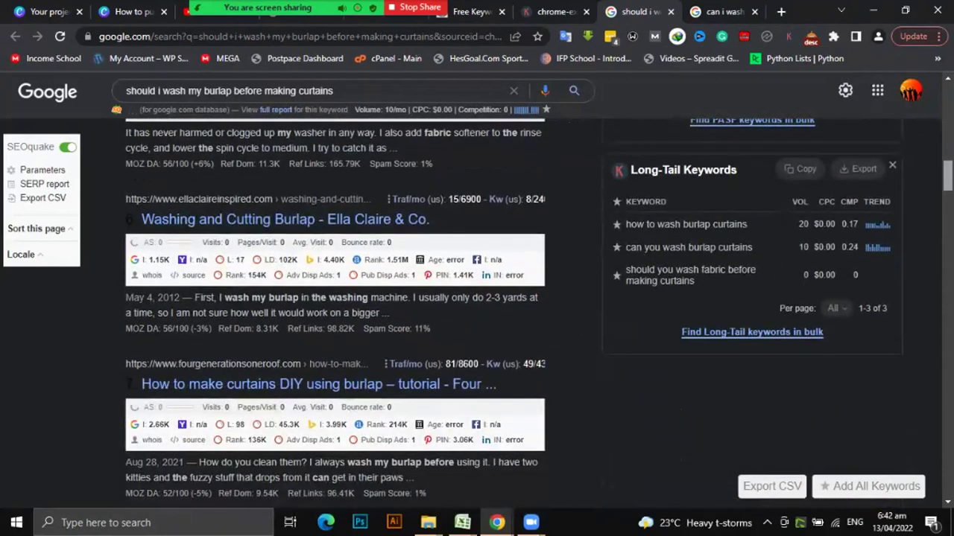
pyautogui.scroll(8, 477, 313)
pyautogui.scroll(3, 477, 313)
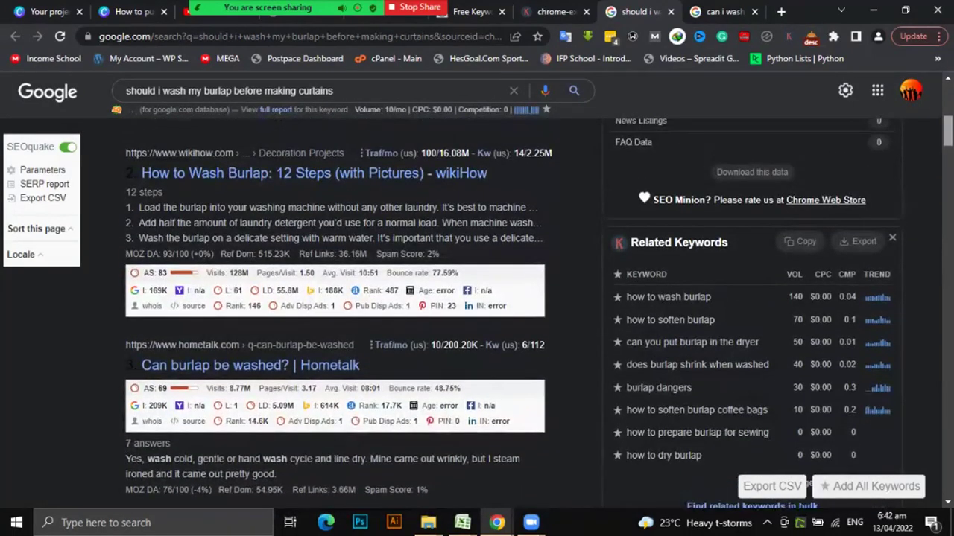
pyautogui.scroll(7, 476, 313)
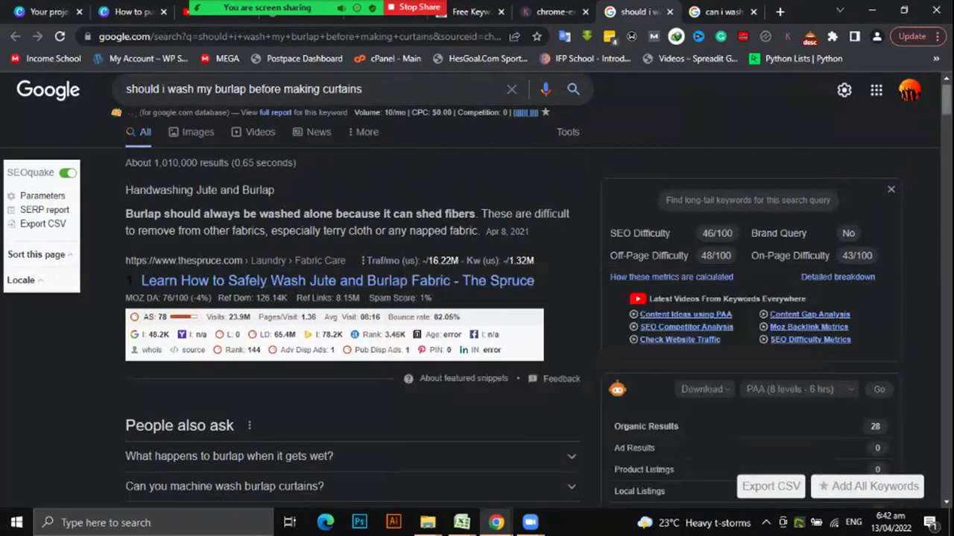
pyautogui.scroll(-1, 330, 160)
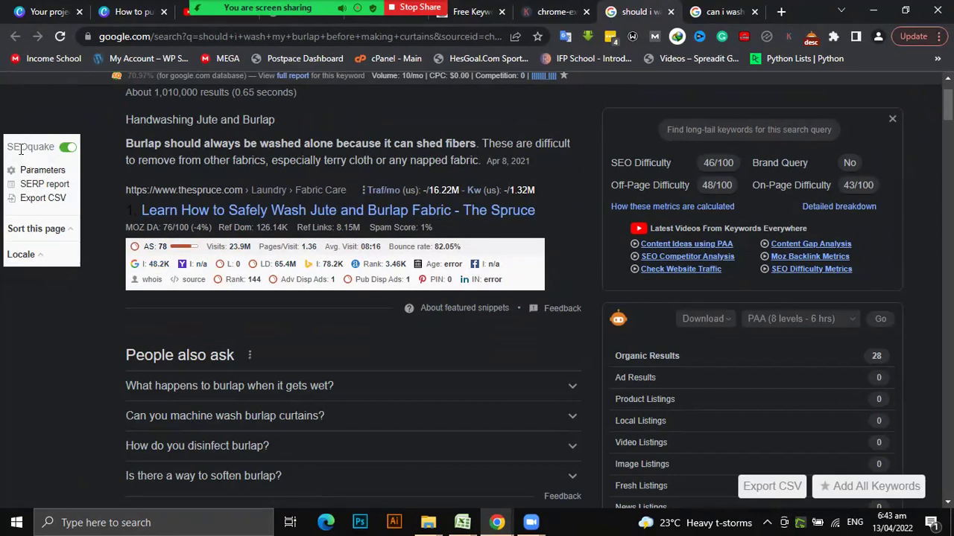
pyautogui.moveTo(9, 146); pyautogui.dragTo(52, 147)
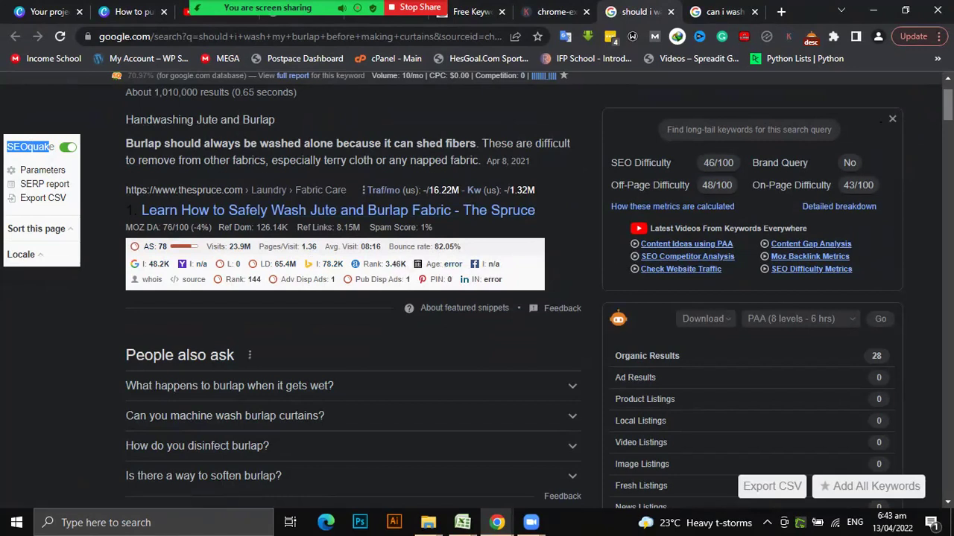
pyautogui.scroll(-3, 477, 291)
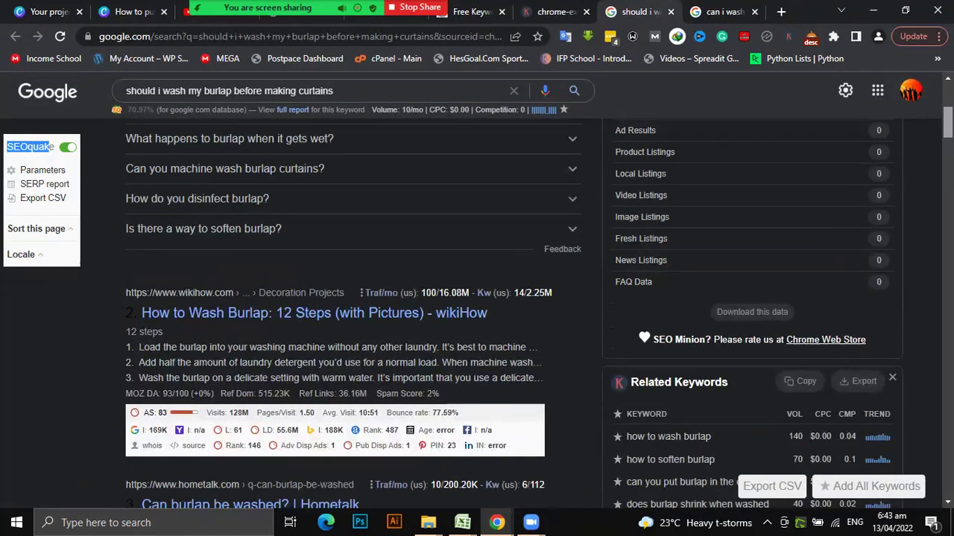
pyautogui.scroll(1, 368, 271)
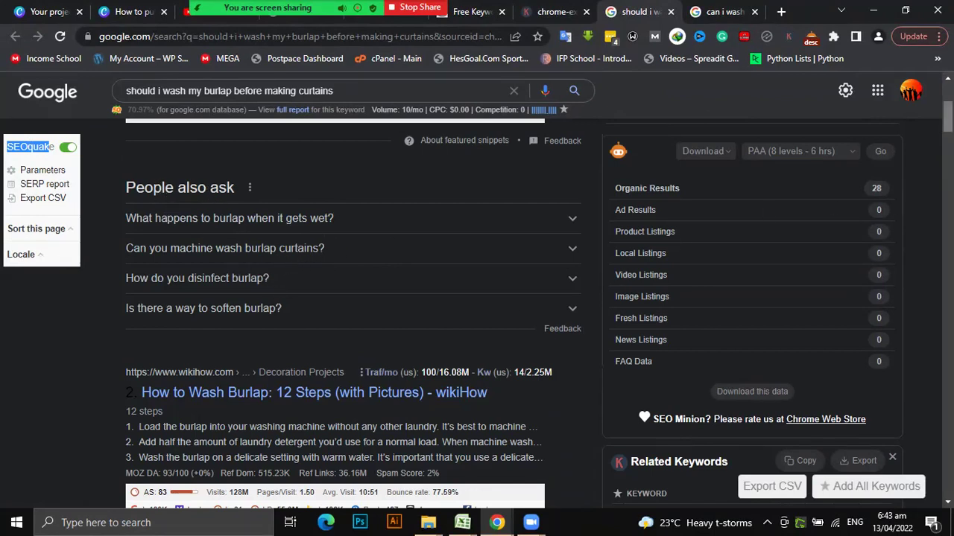
pyautogui.scroll(-4, 539, 313)
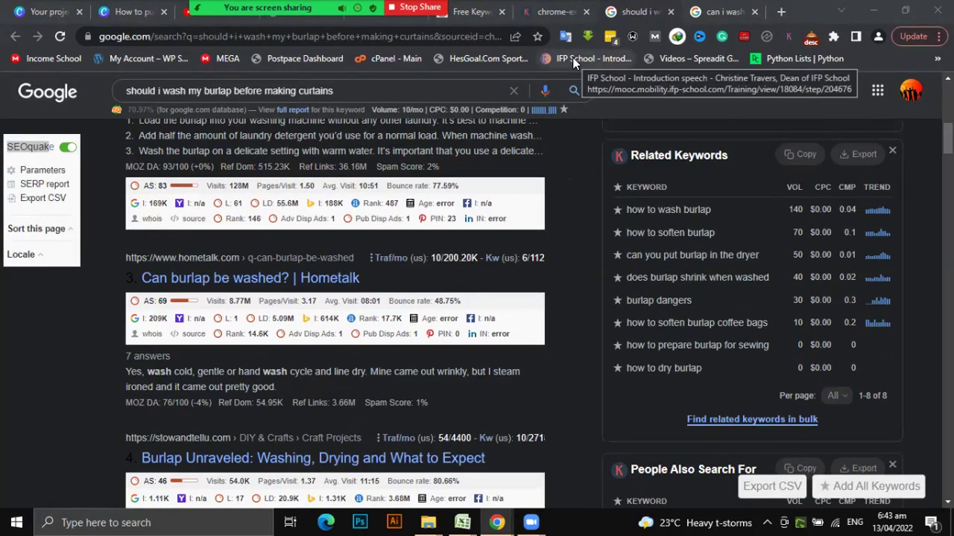
# Step: Search Google for "can you wash drapes that say dry clean only" from the filtered Keywords Everywhere table
pyautogui.click(544, 11)
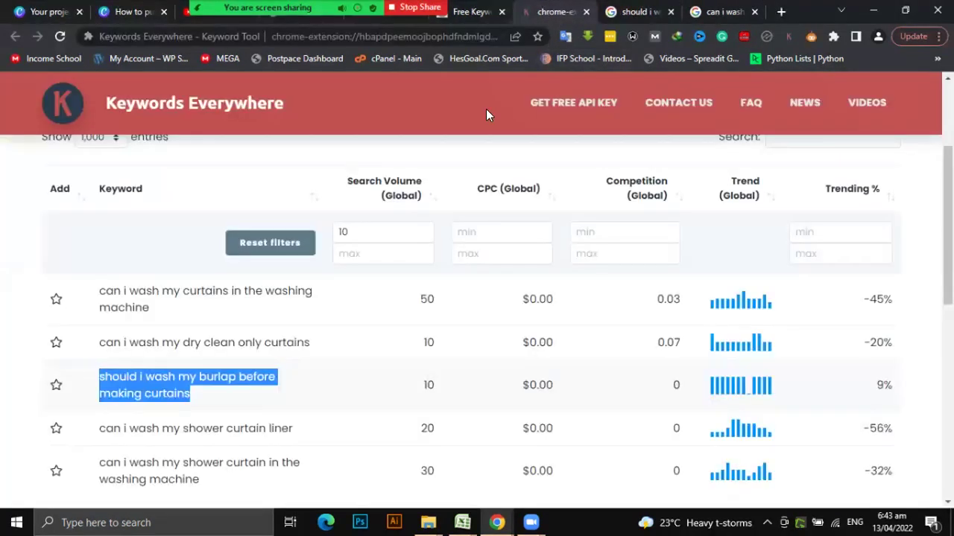
pyautogui.scroll(-1, 948, 231)
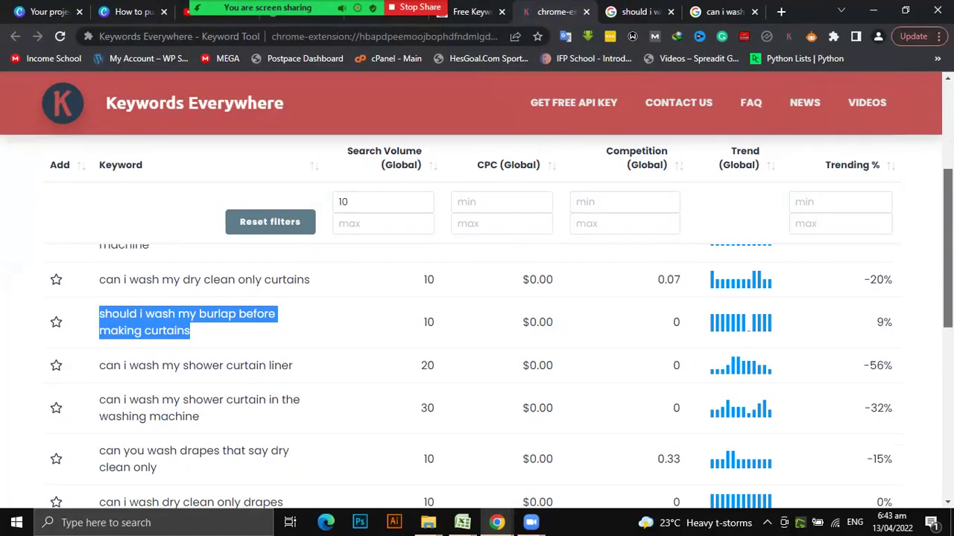
pyautogui.scroll(-1, 476, 336)
pyautogui.scroll(-1, 476, 350)
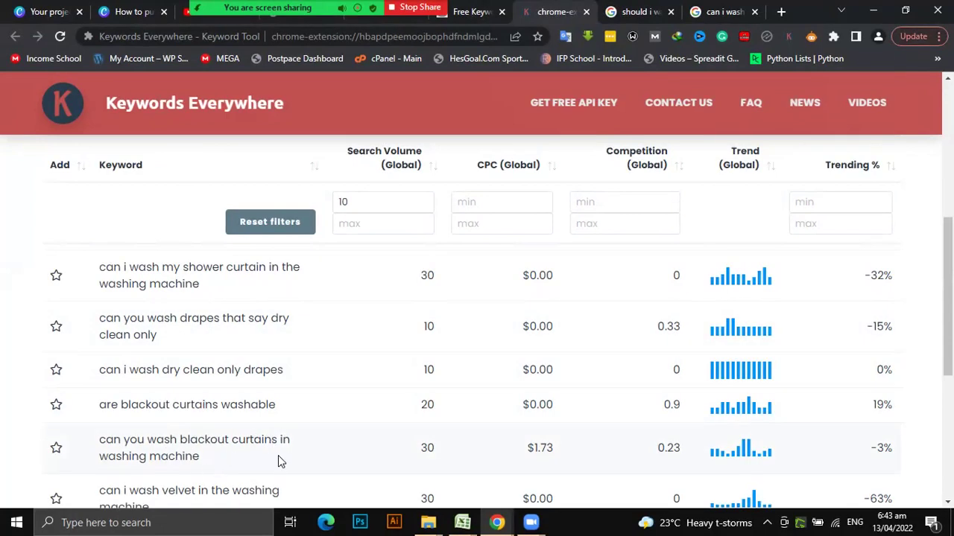
pyautogui.moveTo(155, 337); pyautogui.dragTo(95, 324)
pyautogui.rightClick(121, 316)
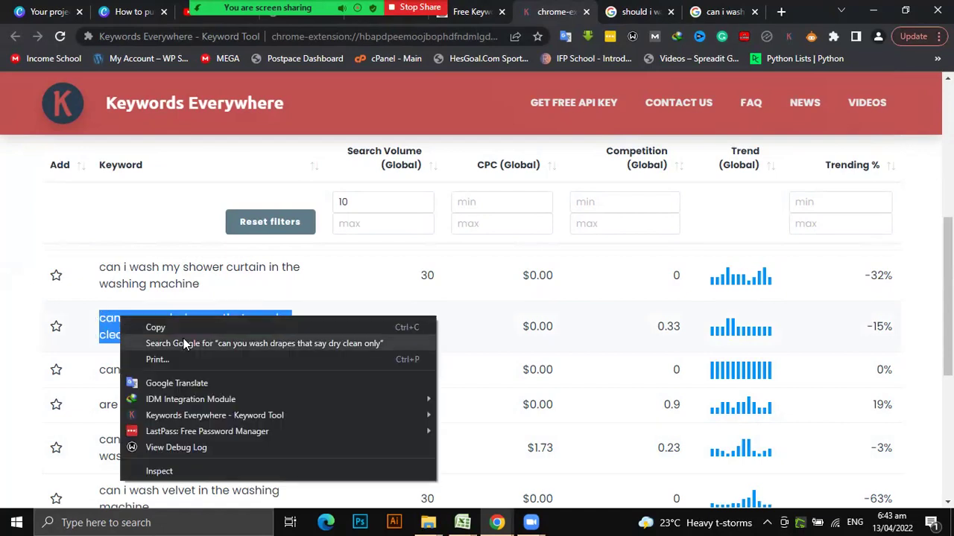
pyautogui.click(185, 343)
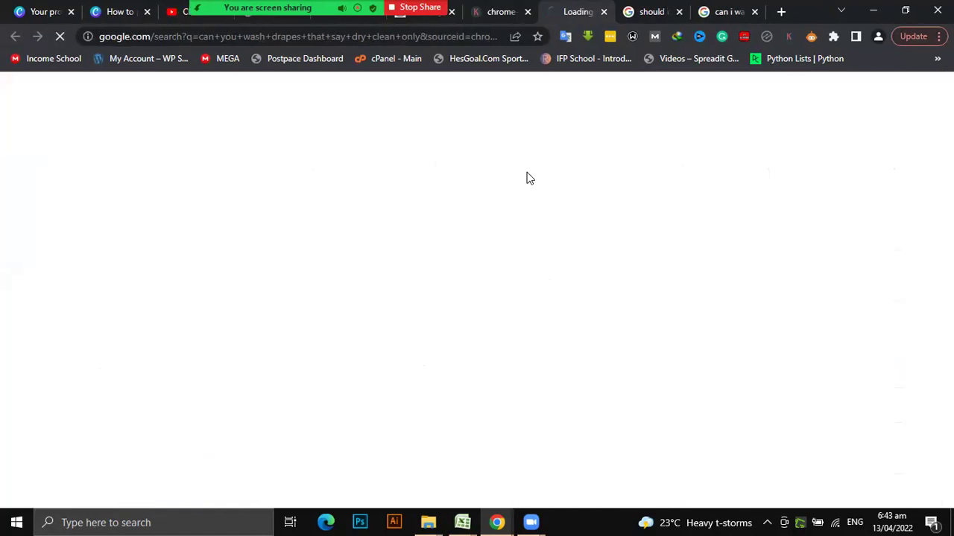
# Step: Close the burlap and washing machine results tabs and complete the robot check for the drapes search
pyautogui.click(678, 12)
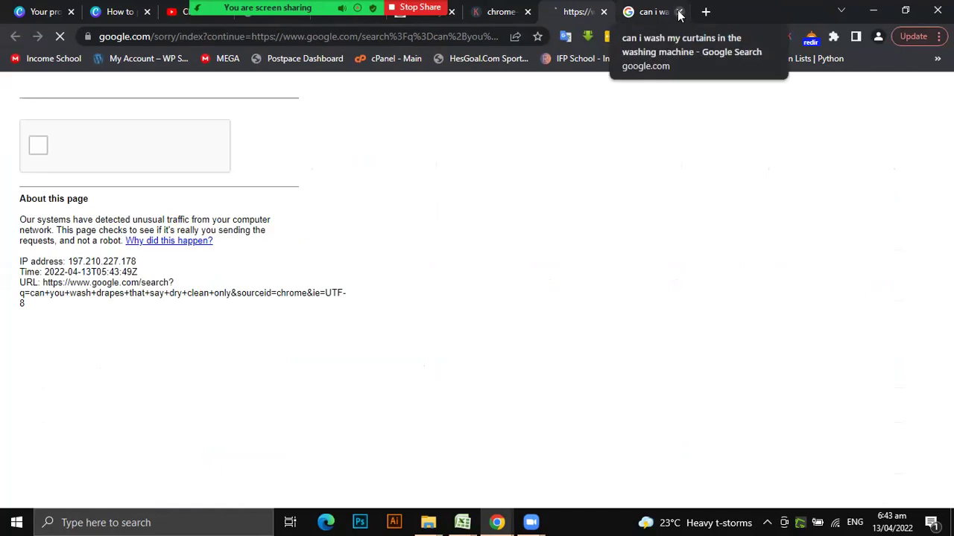
pyautogui.click(678, 12)
pyautogui.click(41, 147)
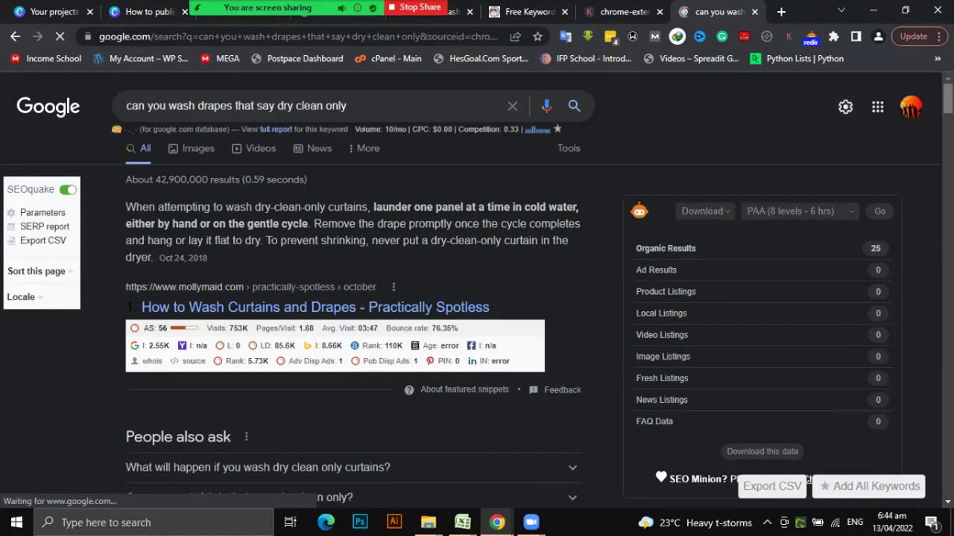
# Step: Examine the drapes query's autocomplete suggestions, featured snippet, People also ask questions, top-ranking sites and related keywords
pyautogui.click(378, 105)
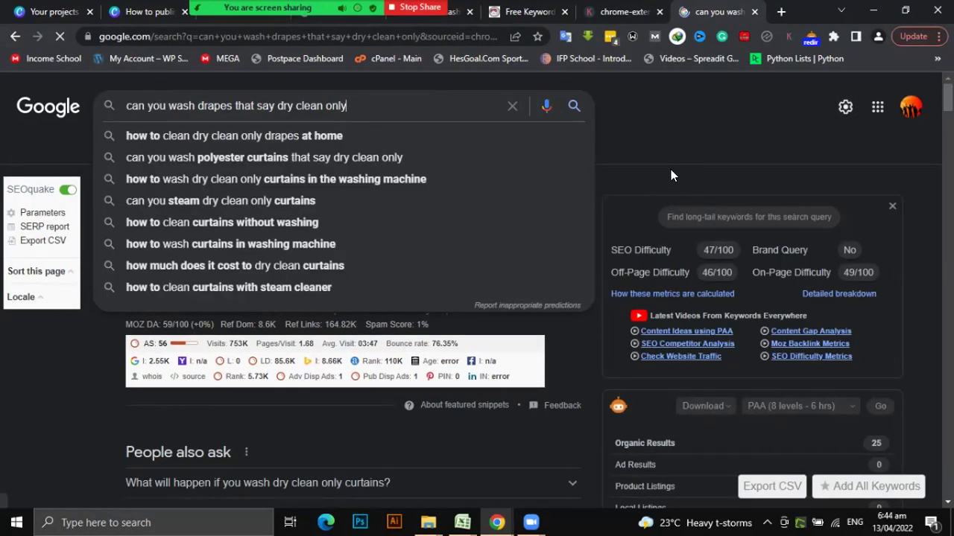
pyautogui.click(57, 356)
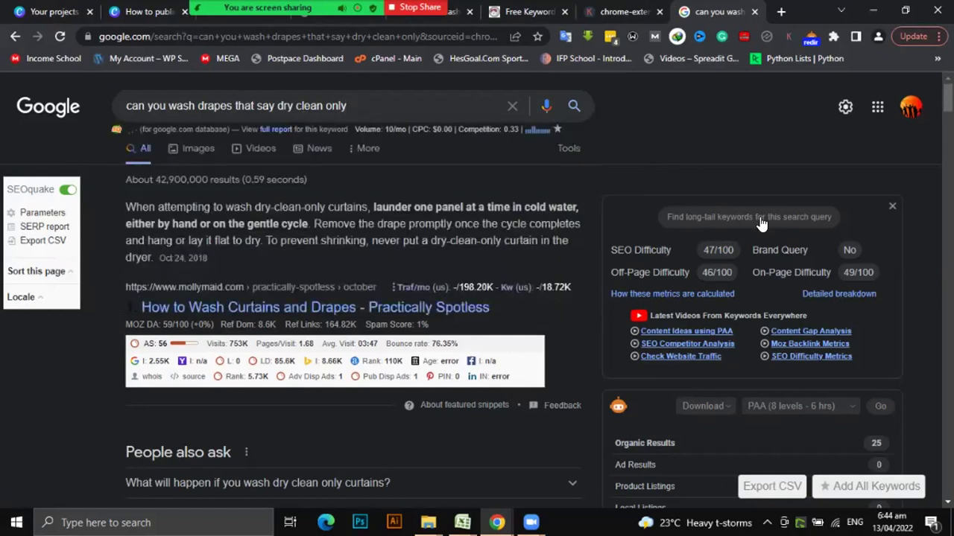
pyautogui.scroll(-3, 760, 224)
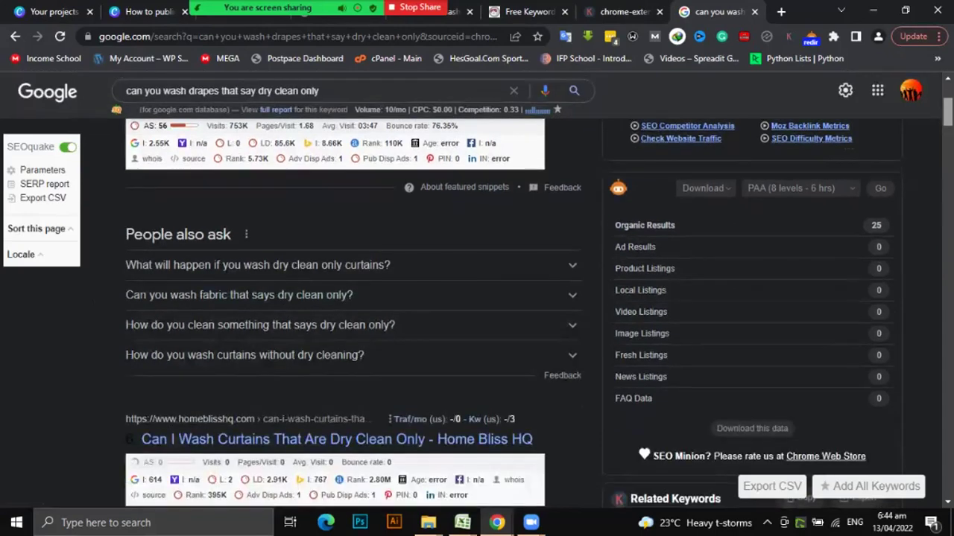
pyautogui.scroll(-2, 350, 298)
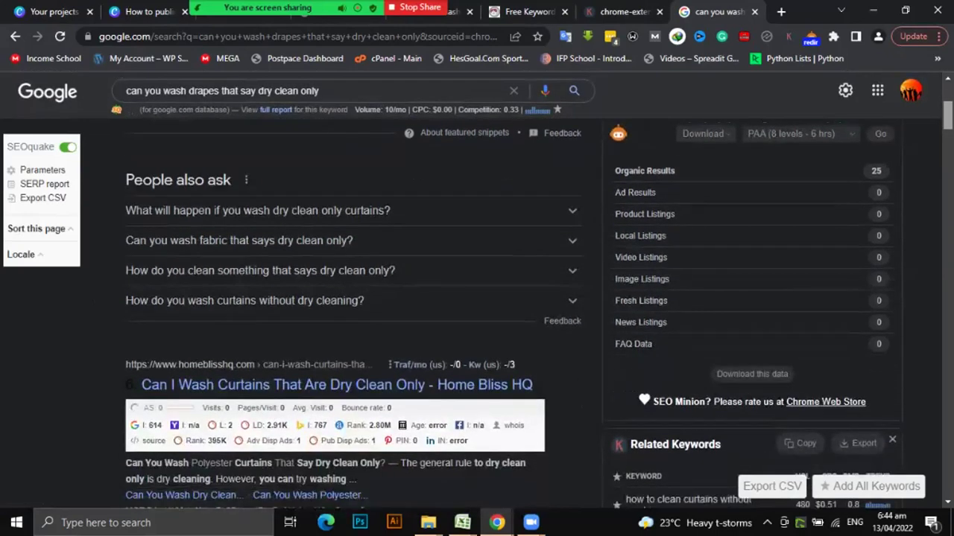
pyautogui.scroll(-3, 350, 298)
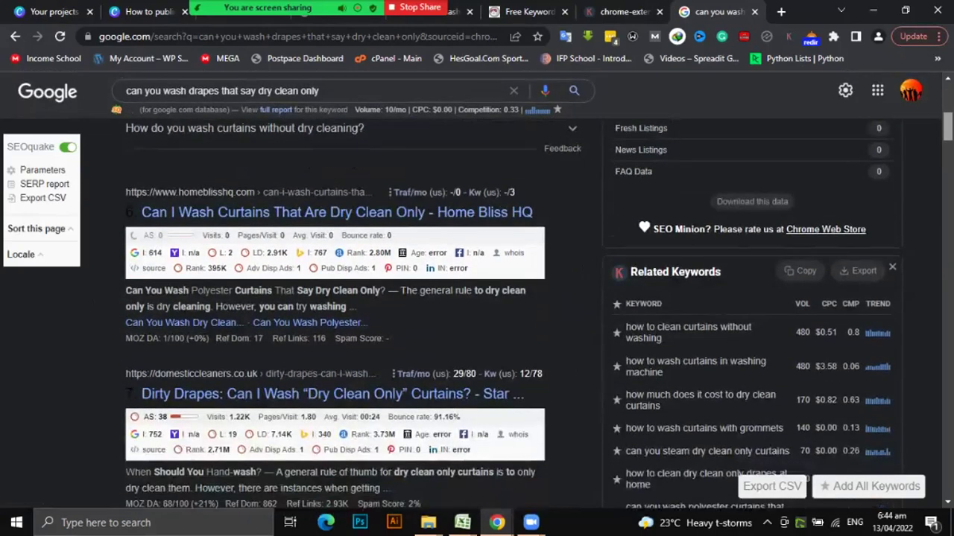
pyautogui.scroll(-1, 350, 298)
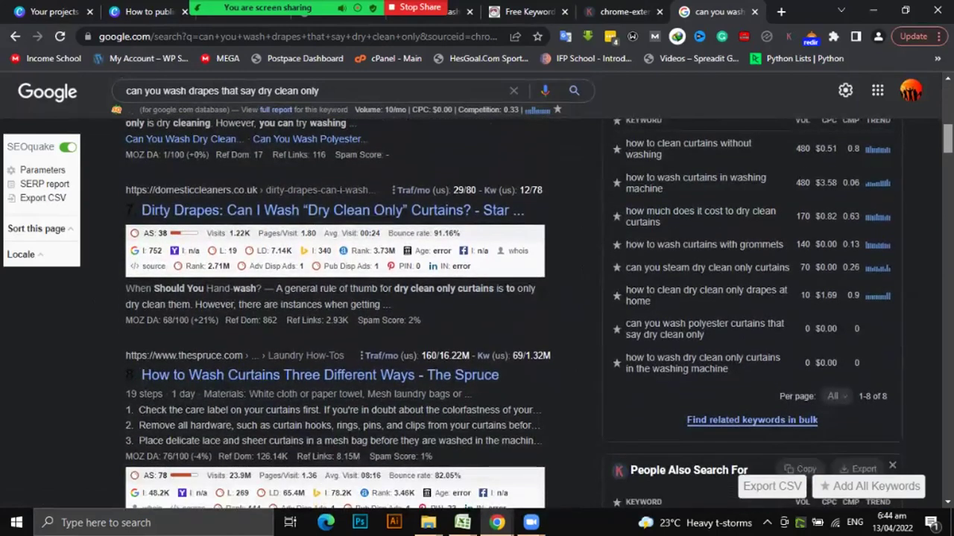
pyautogui.scroll(-4, 351, 298)
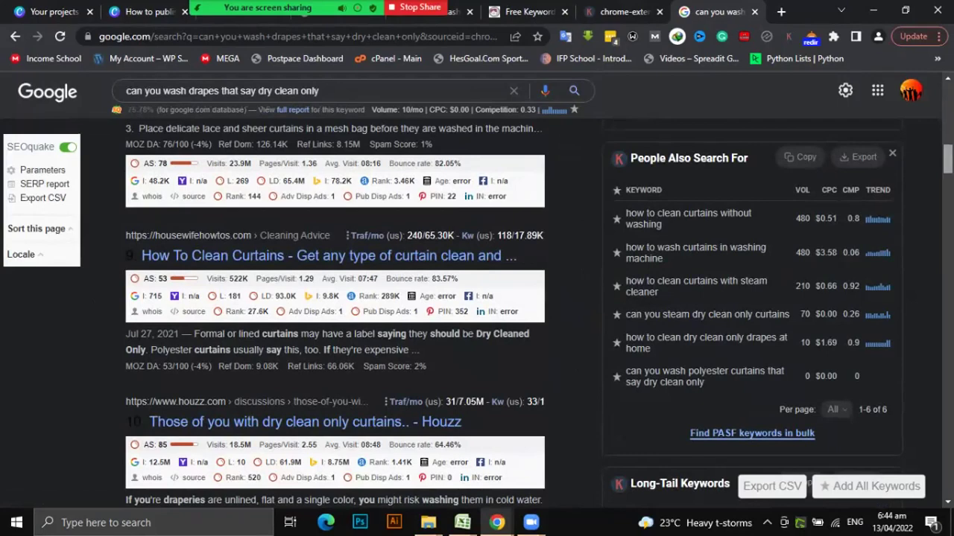
pyautogui.scroll(2, 350, 298)
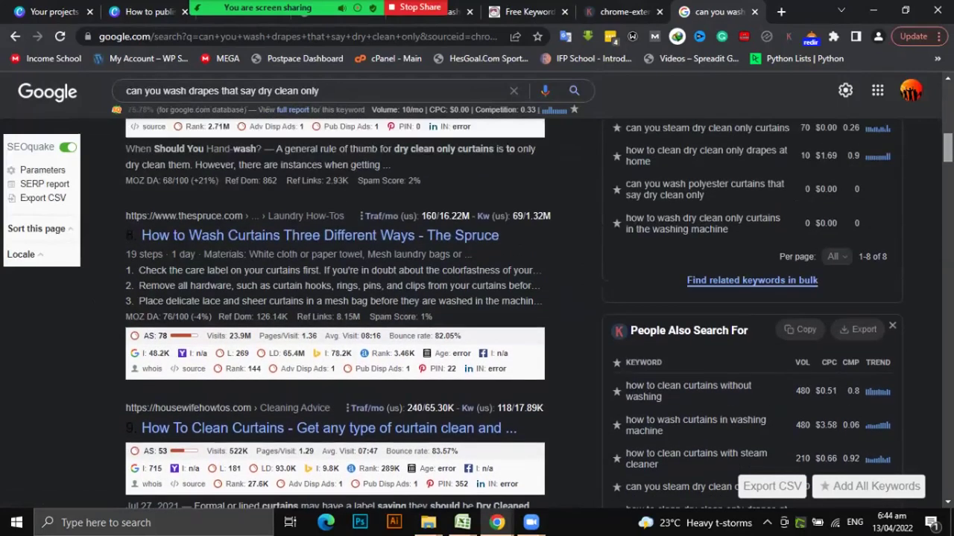
pyautogui.scroll(-5, 929, 184)
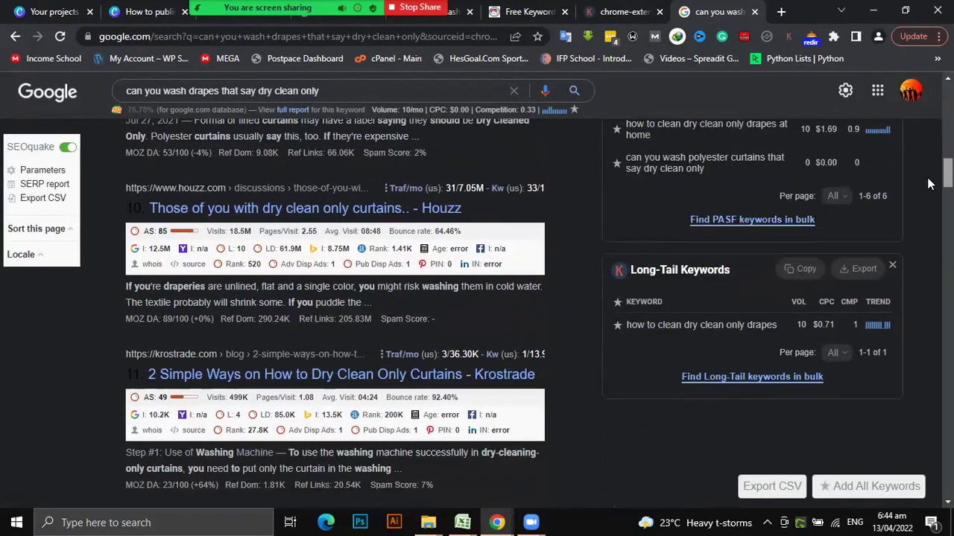
# Step: Review the SEOquake and Moz metrics of the lower-ranking results for the drapes query to judge the competition
pyautogui.scroll(-3, 927, 184)
pyautogui.scroll(-1, 924, 199)
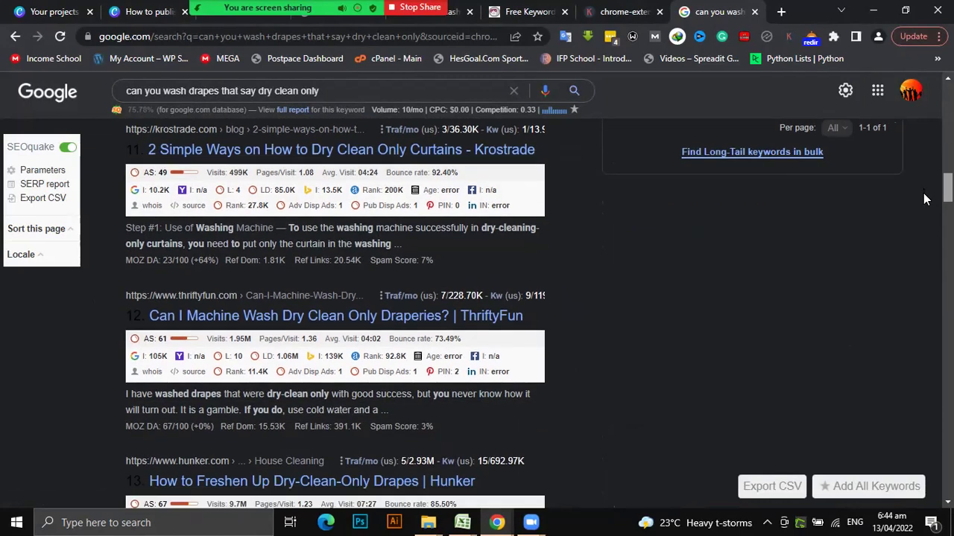
pyautogui.scroll(-1, 924, 200)
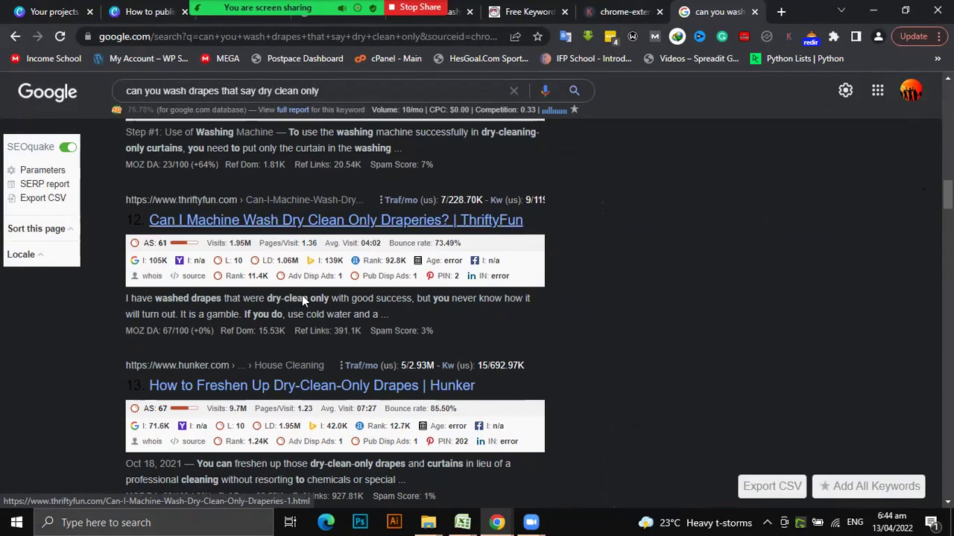
pyautogui.scroll(-3, 648, 364)
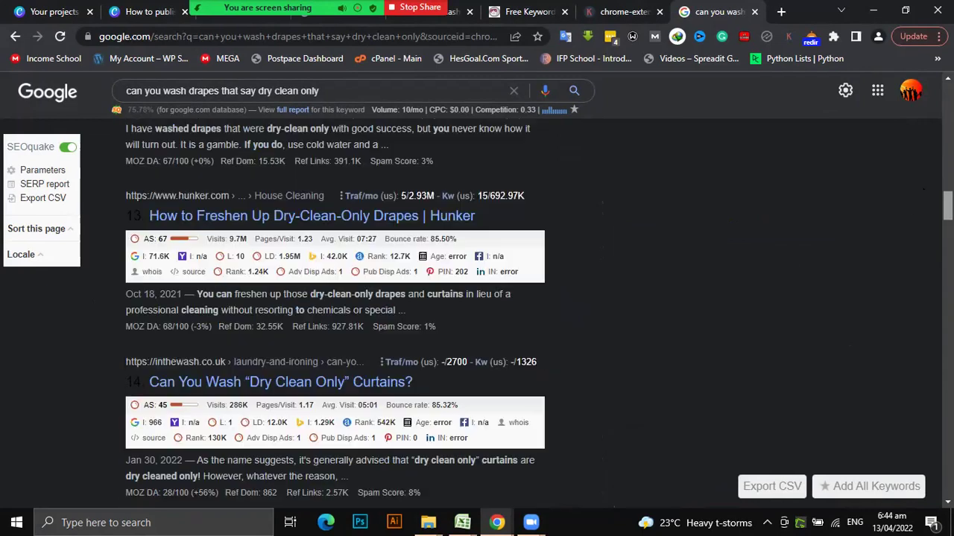
pyautogui.scroll(-1, 336, 313)
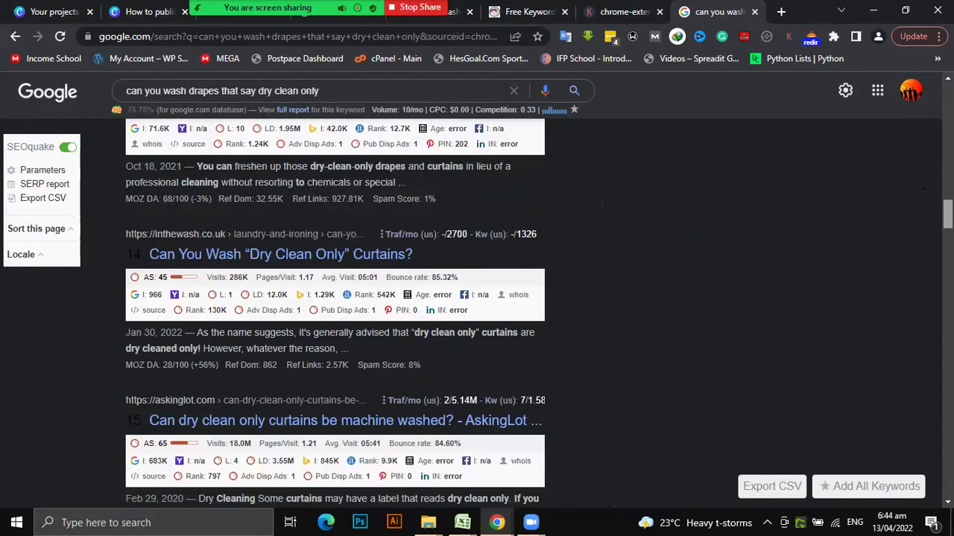
pyautogui.scroll(-2, 335, 313)
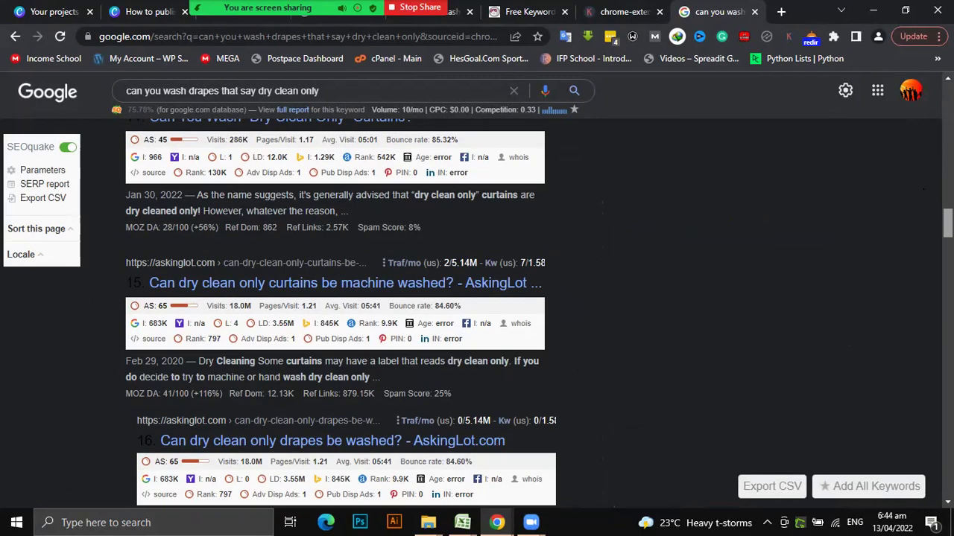
pyautogui.scroll(20, 446, 73)
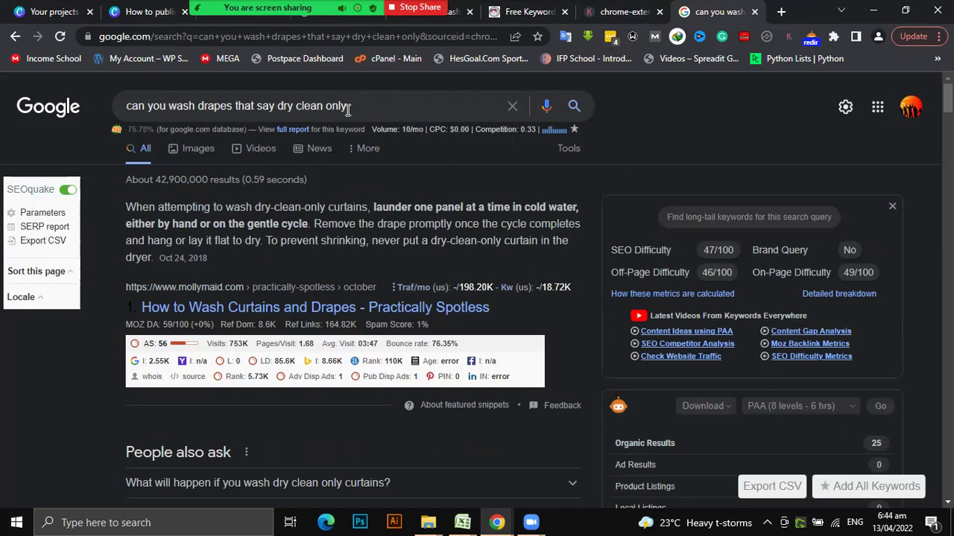
# Step: Check the drapes query's monthly search volume and search Google for the suggested variation "can you wash polyester curtains that say dry clean only"
pyautogui.moveTo(403, 130); pyautogui.dragTo(421, 130)
pyautogui.click(354, 106)
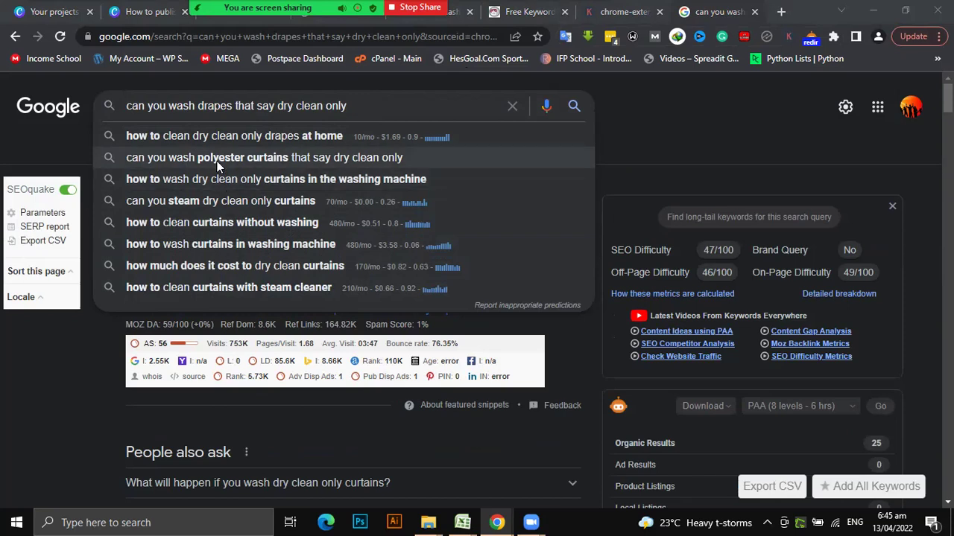
pyautogui.click(254, 157)
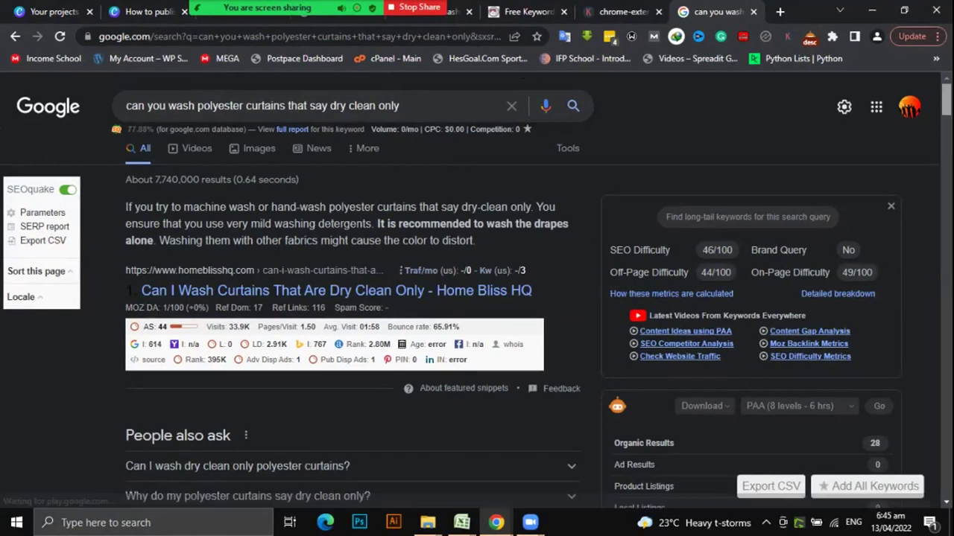
# Step: Examine the polyester curtains query's ranking sites, related keywords, featured snippet and autocomplete suggestions
pyautogui.scroll(-3, 477, 291)
pyautogui.scroll(-2, 476, 291)
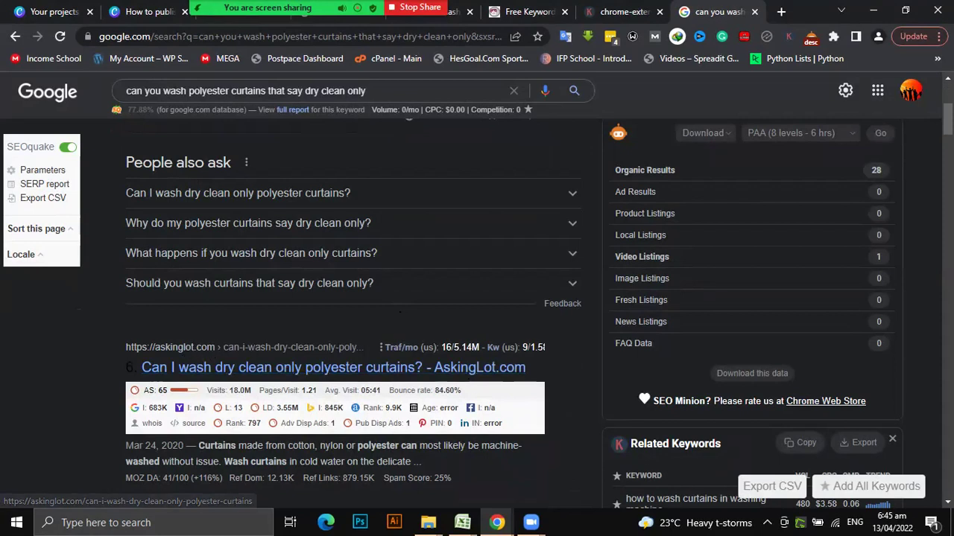
pyautogui.scroll(-1, 948, 119)
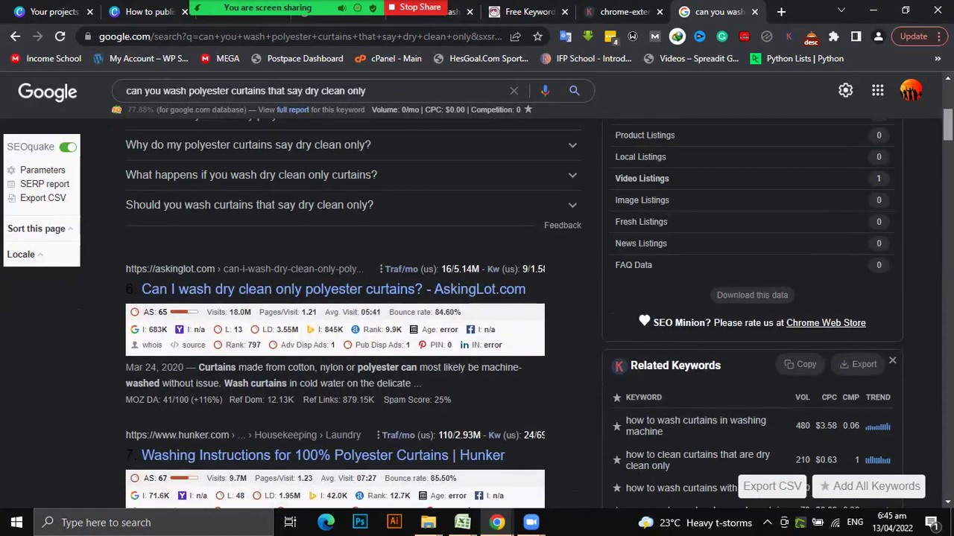
pyautogui.scroll(-1, 513, 314)
pyautogui.scroll(-3, 512, 313)
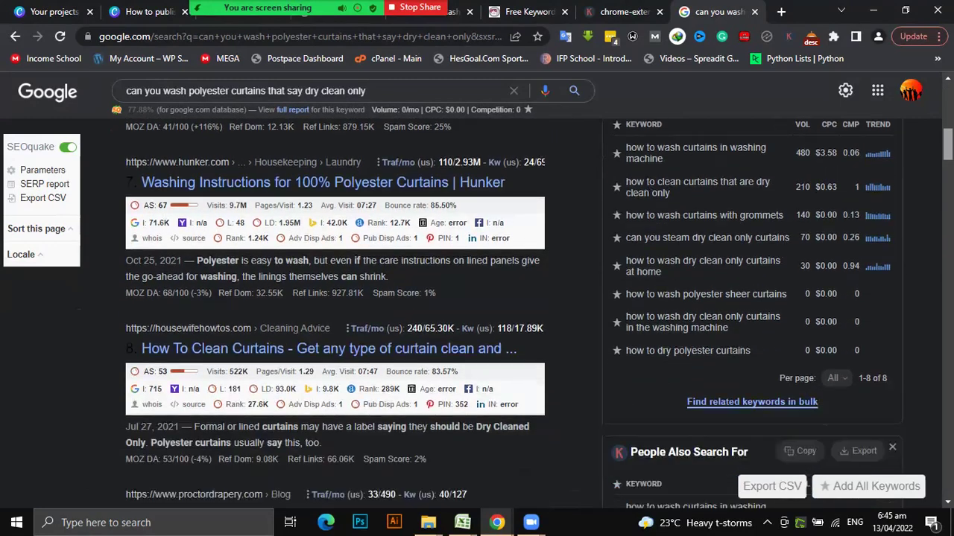
pyautogui.scroll(10, 744, 78)
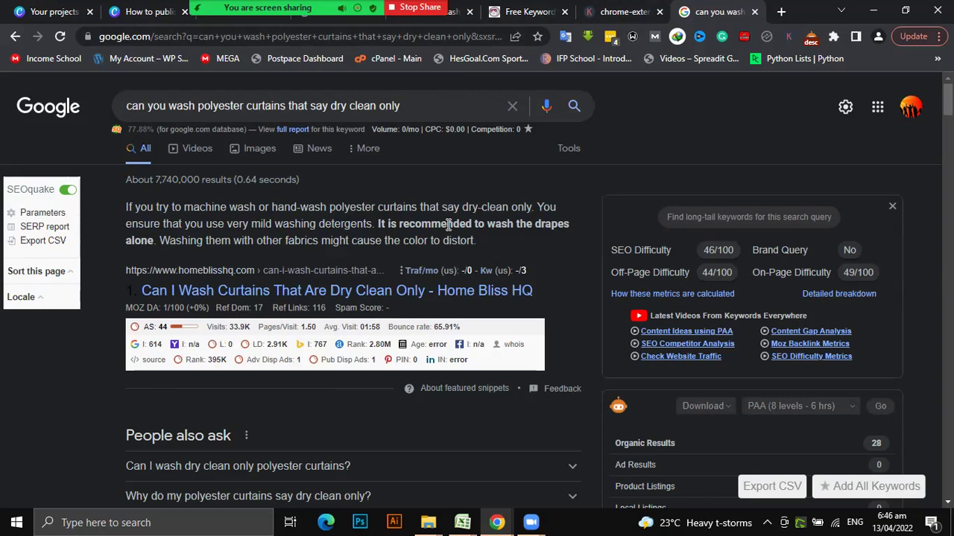
pyautogui.click(416, 107)
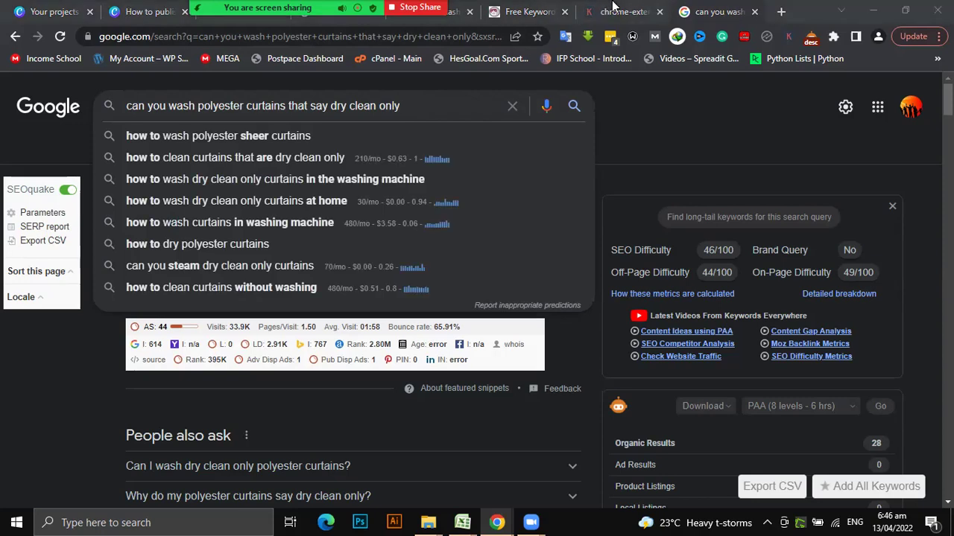
# Step: Revisit the Keyword Sheeter list and the filtered Keywords Everywhere table, and return to the polyester curtains search results
pyautogui.click(525, 11)
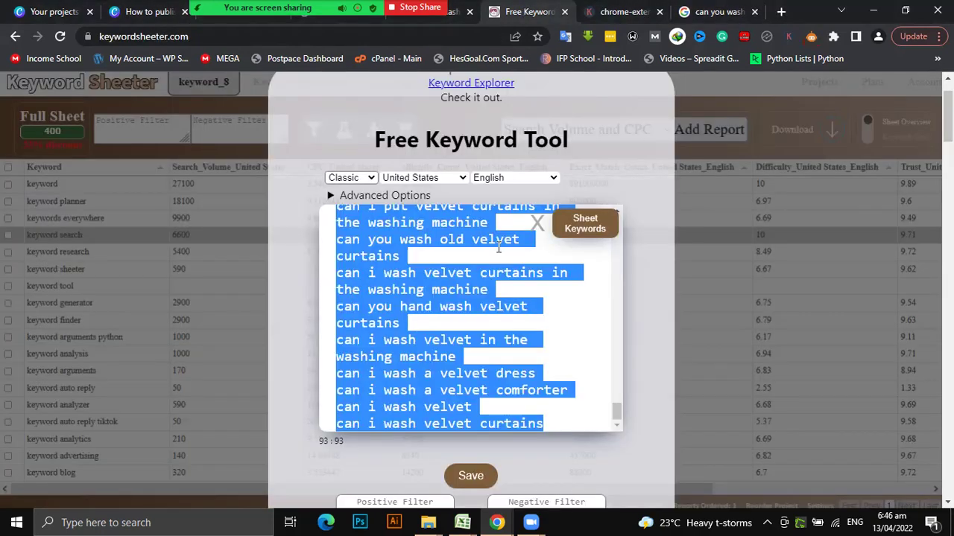
pyautogui.click(631, 8)
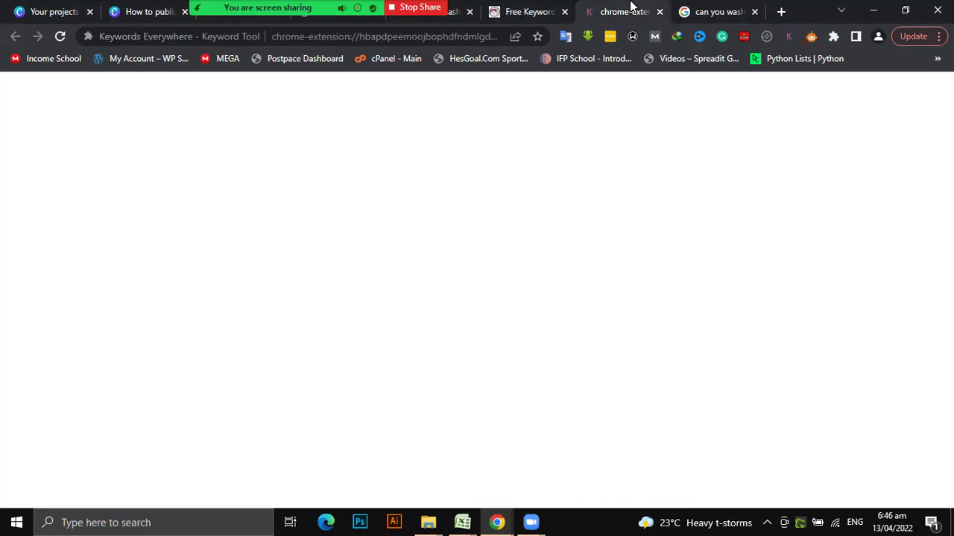
pyautogui.scroll(-3, 477, 365)
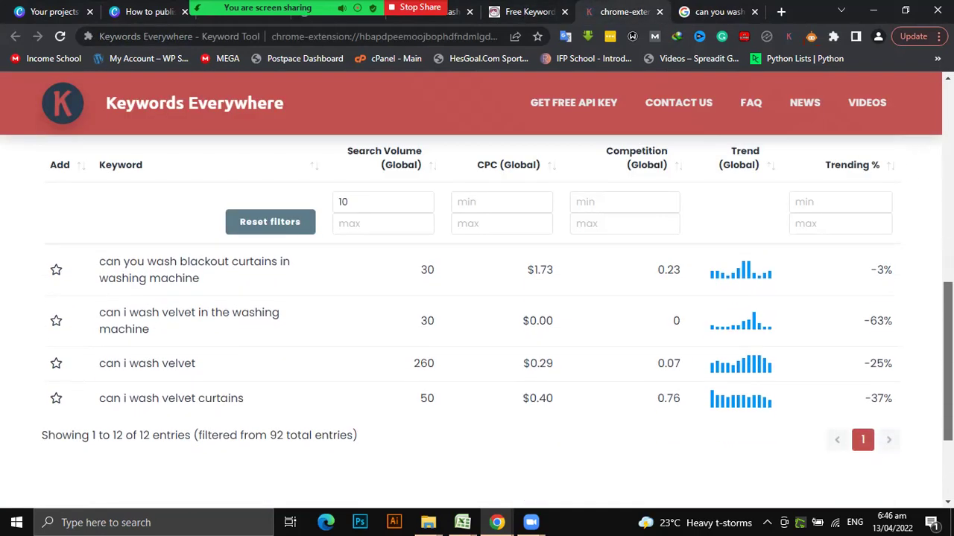
pyautogui.scroll(6, 477, 320)
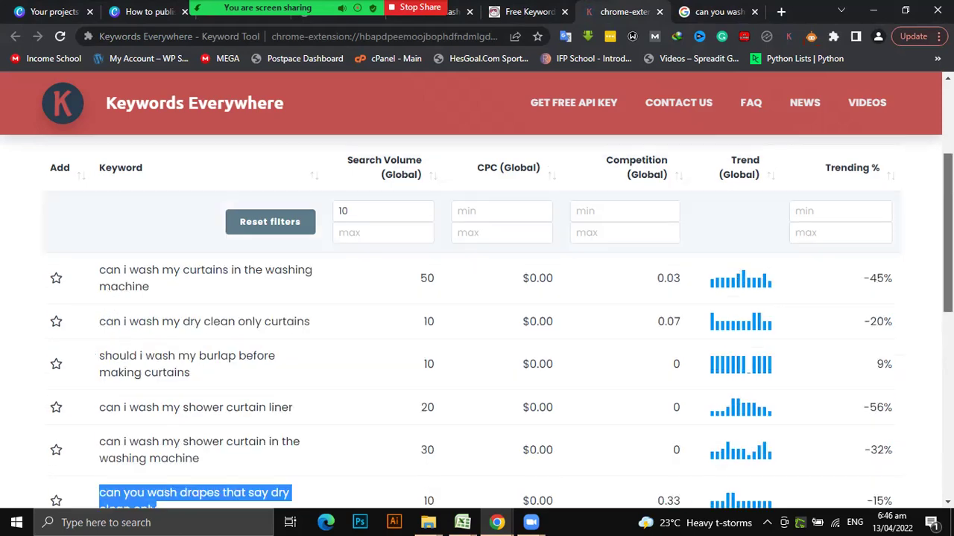
pyautogui.click(704, 11)
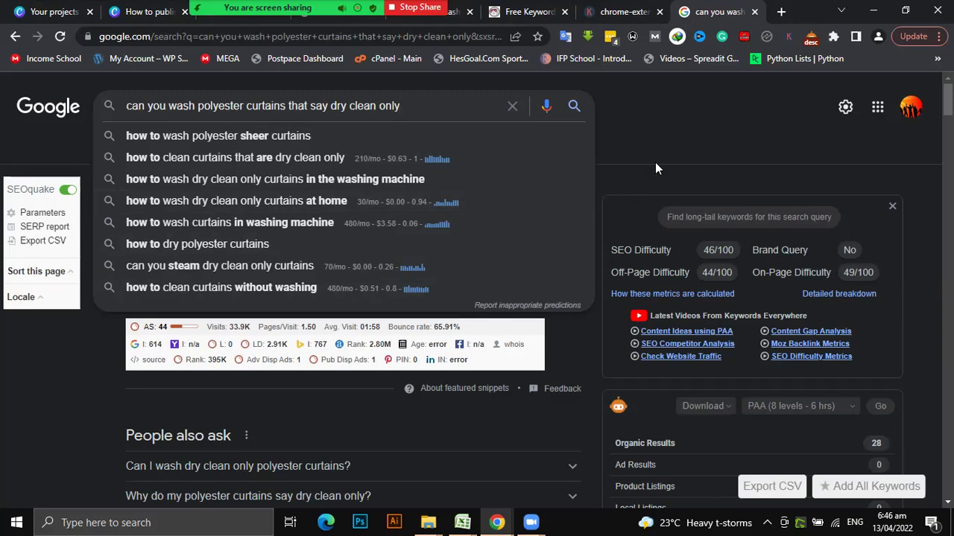
pyautogui.click(698, 154)
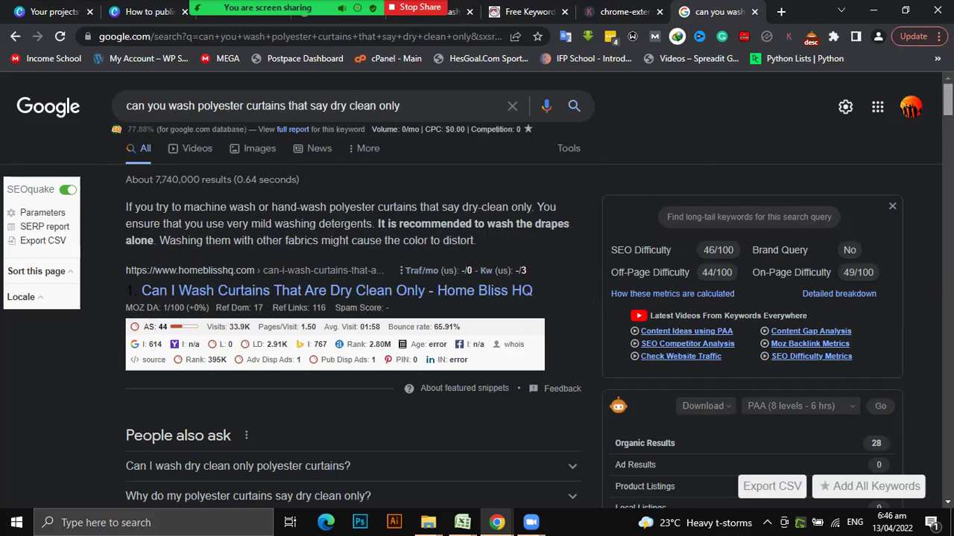
# Step: Examine the search volumes in the Related Keywords table beside the polyester curtains results, along with the ranking pages' metrics
pyautogui.scroll(-2, 476, 298)
pyautogui.scroll(-4, 514, 314)
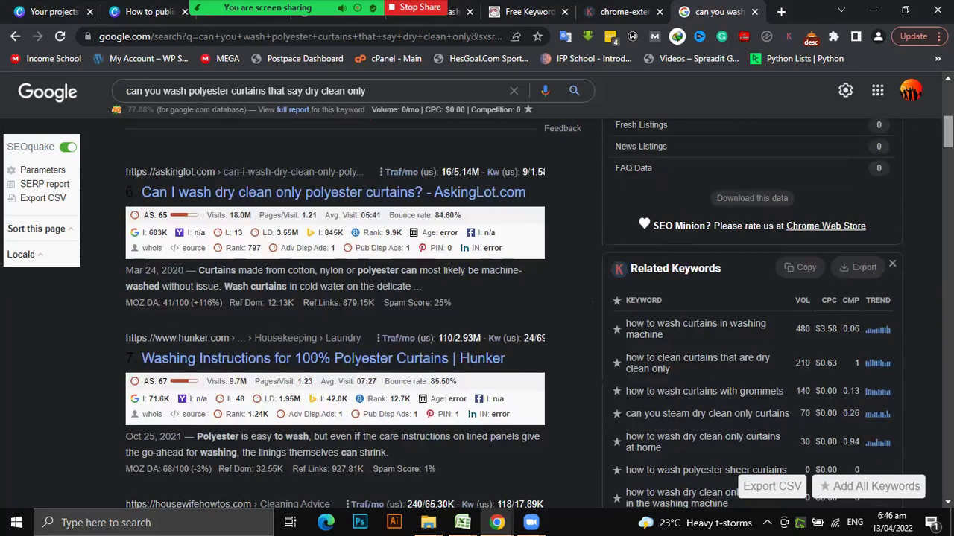
pyautogui.scroll(-1, 514, 314)
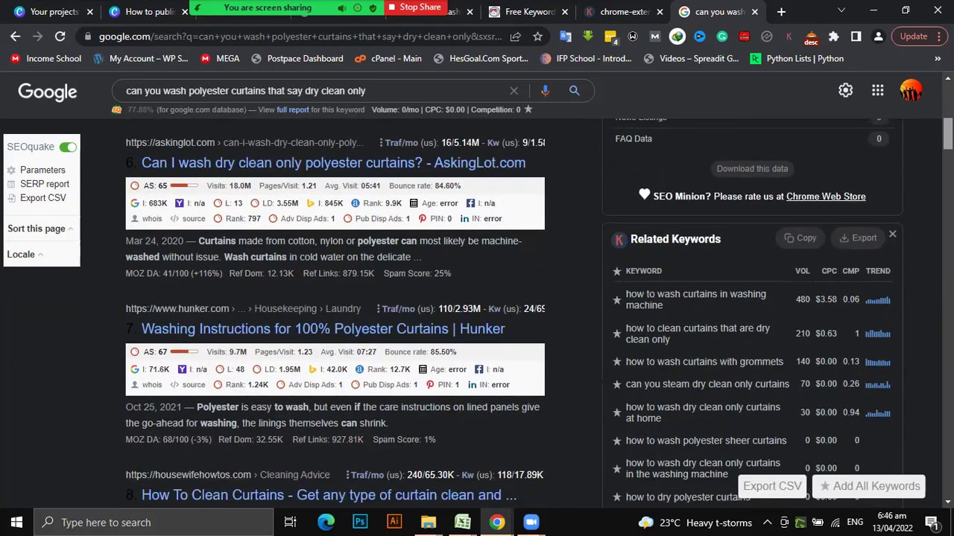
pyautogui.scroll(-2, 514, 313)
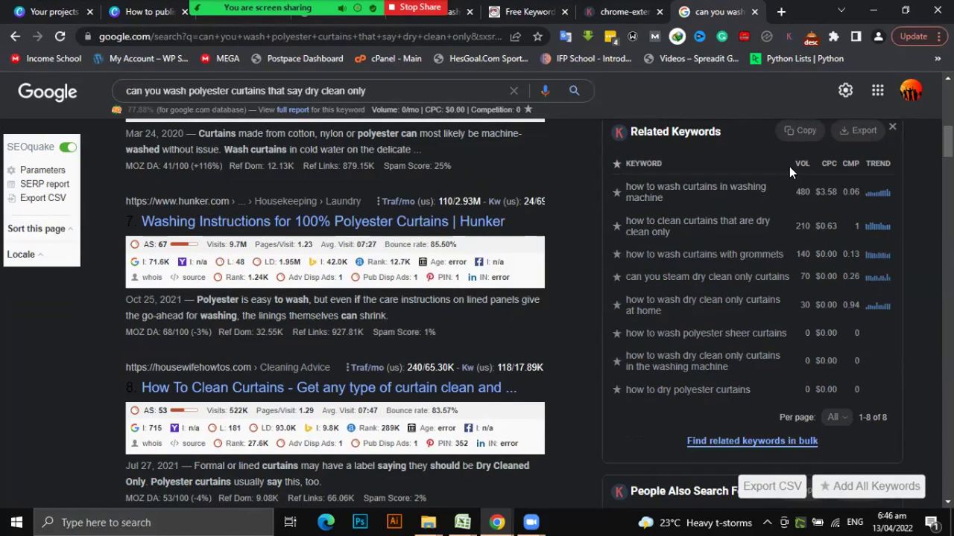
pyautogui.moveTo(789, 166); pyautogui.dragTo(836, 224)
pyautogui.click(738, 156)
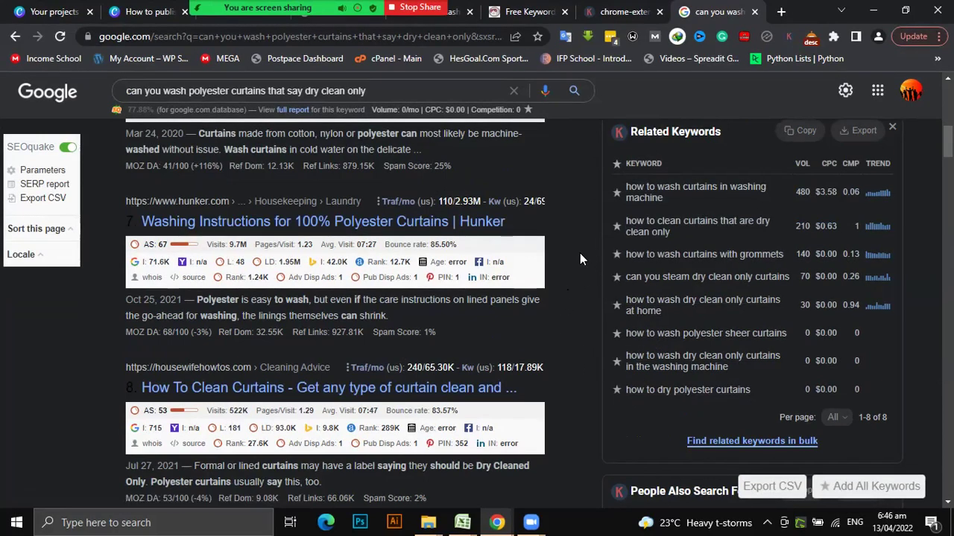
pyautogui.scroll(3, 512, 313)
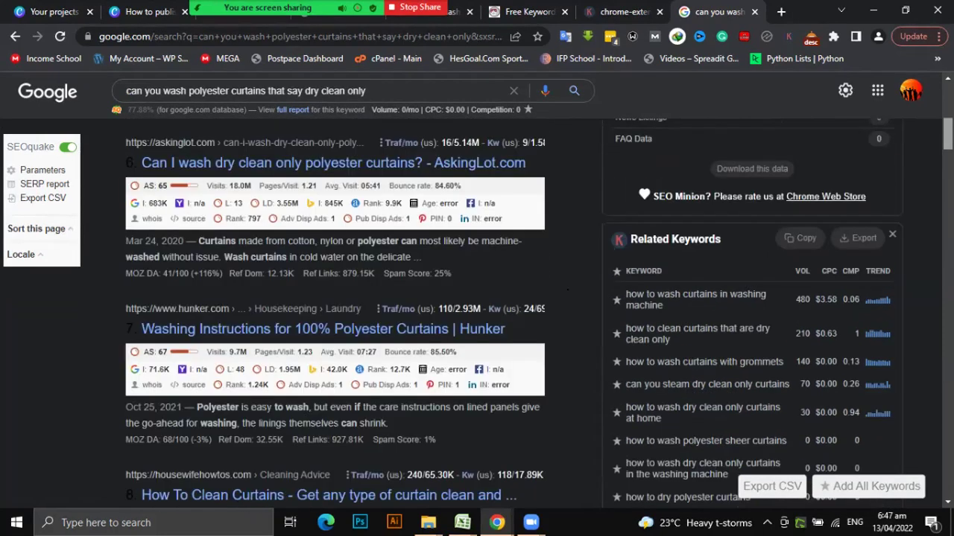
pyautogui.scroll(5, 512, 313)
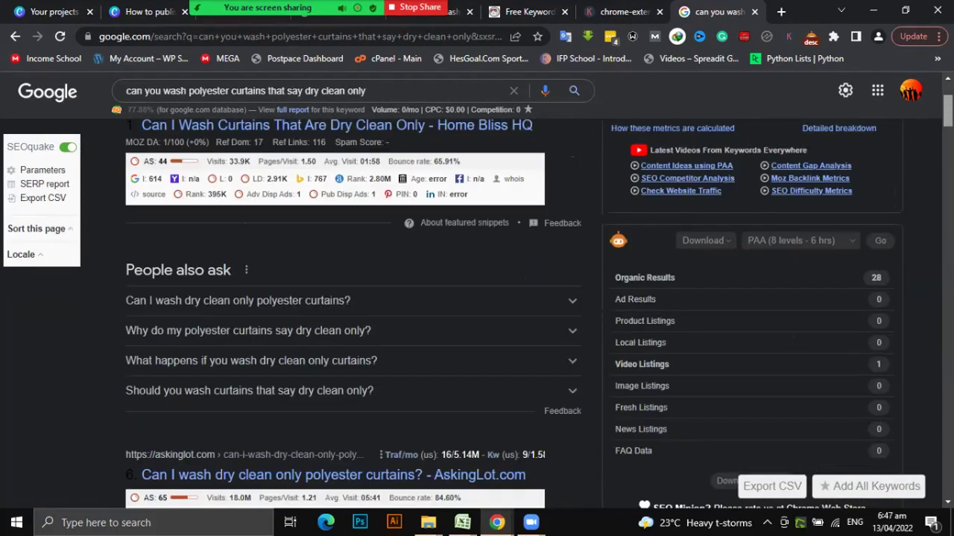
pyautogui.scroll(-10, 512, 313)
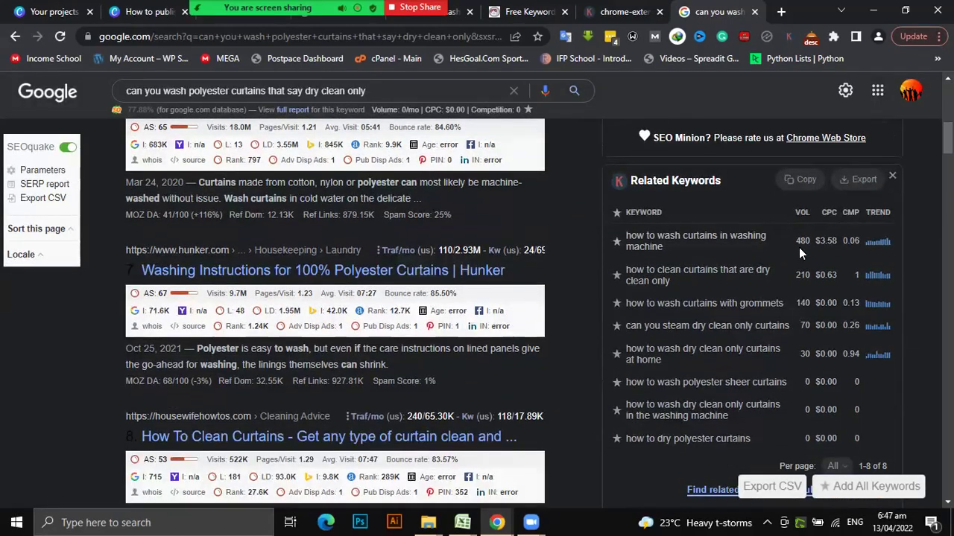
pyautogui.scroll(8, 476, 291)
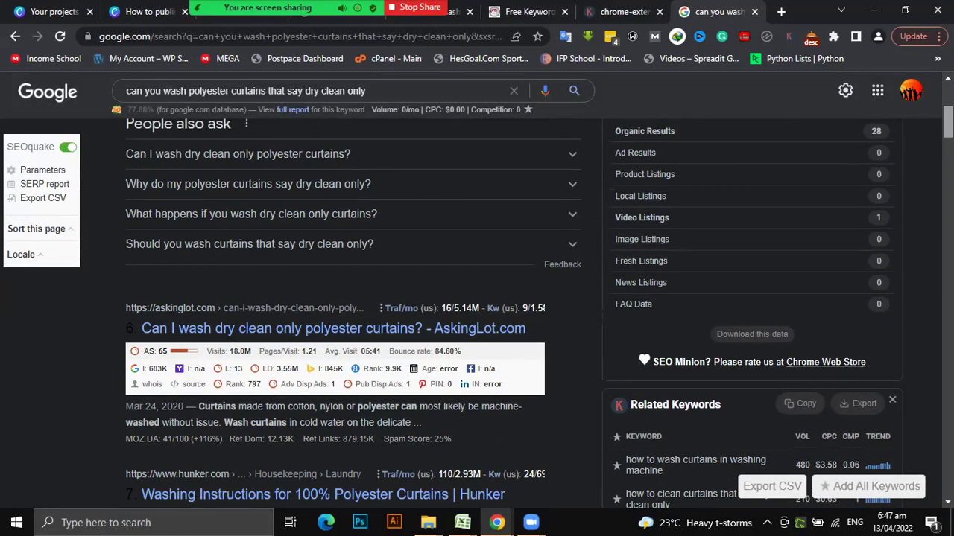
pyautogui.scroll(1, 689, 105)
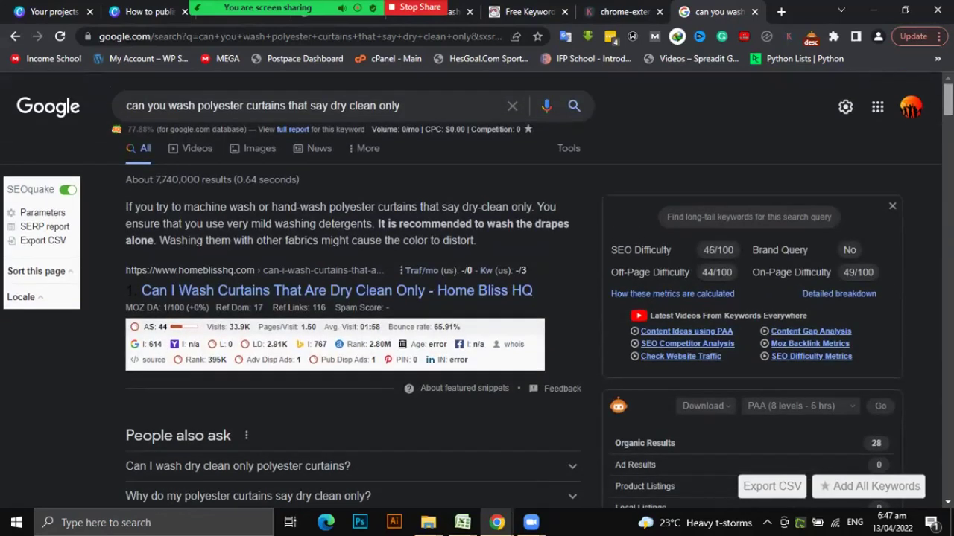